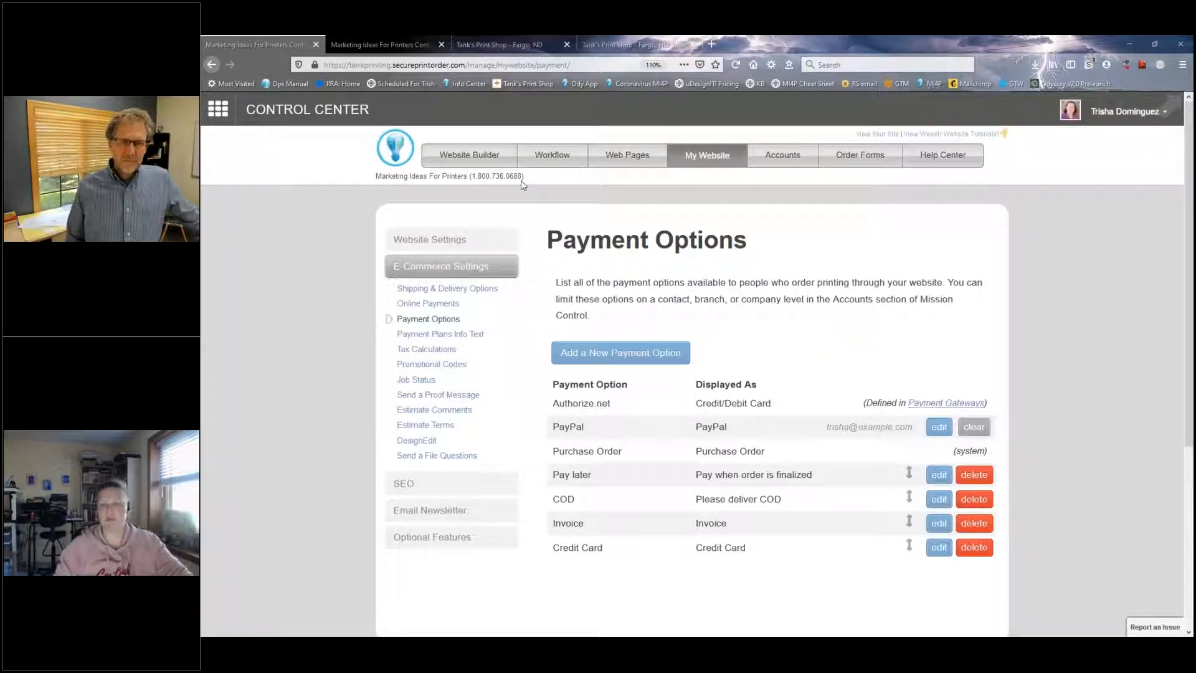
Step: Open the weekly website tutorials page in a new browser tab and read its webinar introduction
key("ctrl+plus")
key("ctrl+plus")
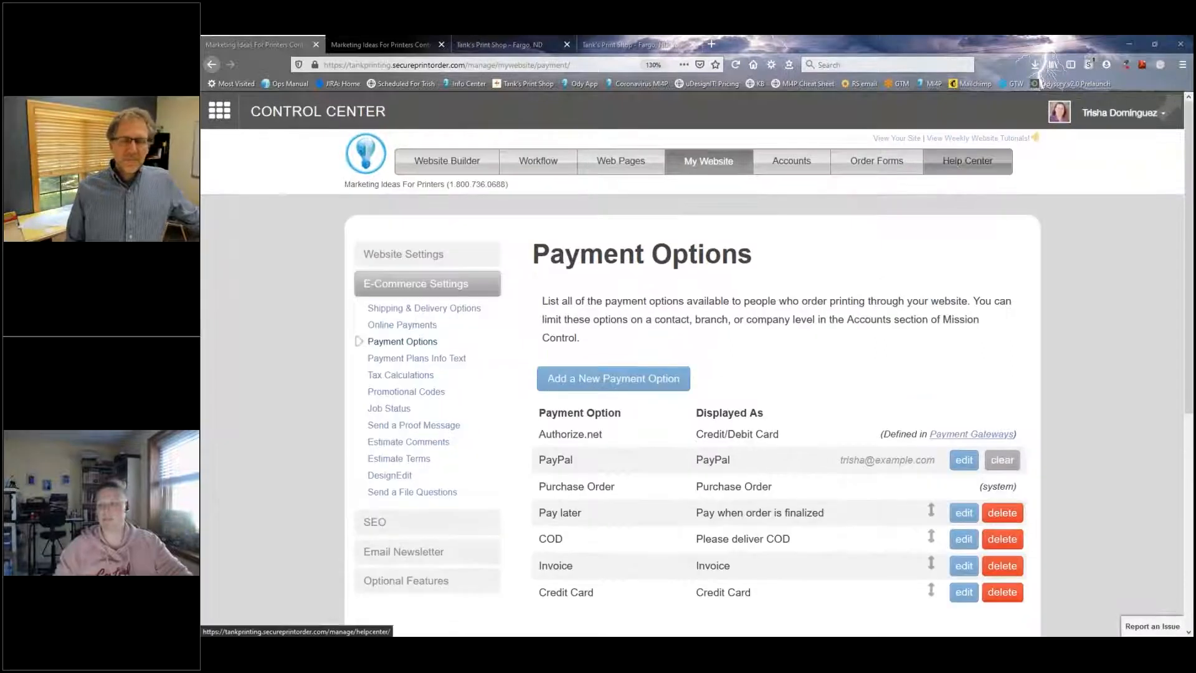
right_click(969, 143)
left_click(1015, 153)
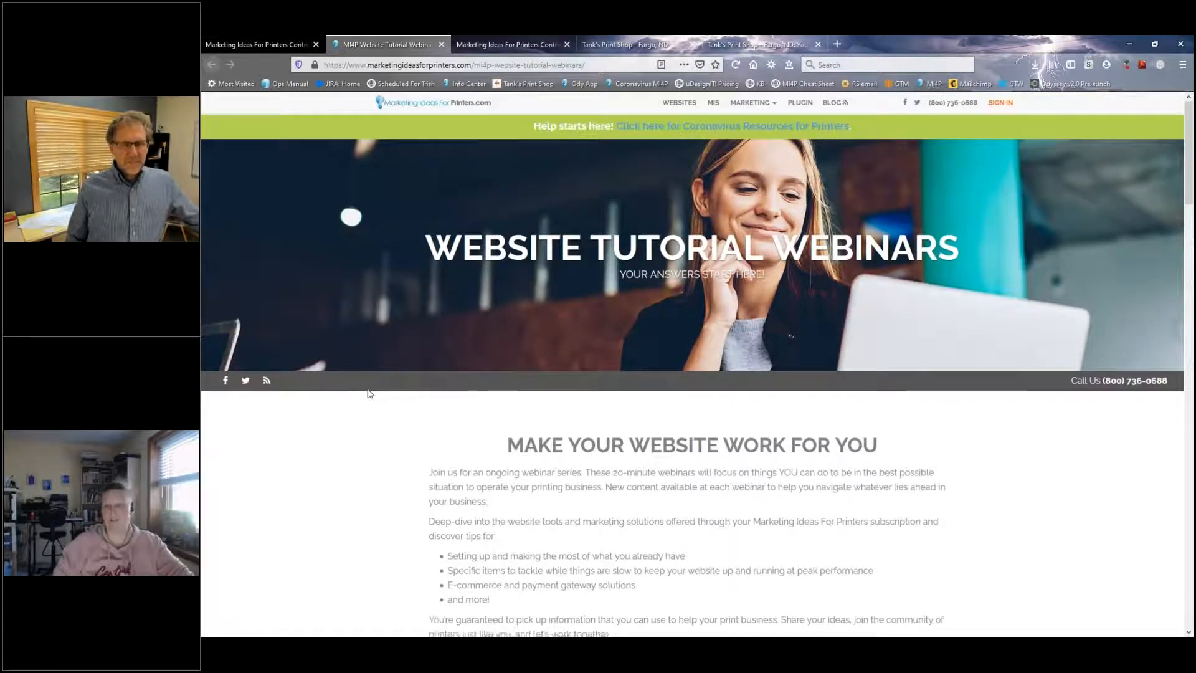
scroll(368, 393, "down", 3)
scroll(367, 393, "down", 1)
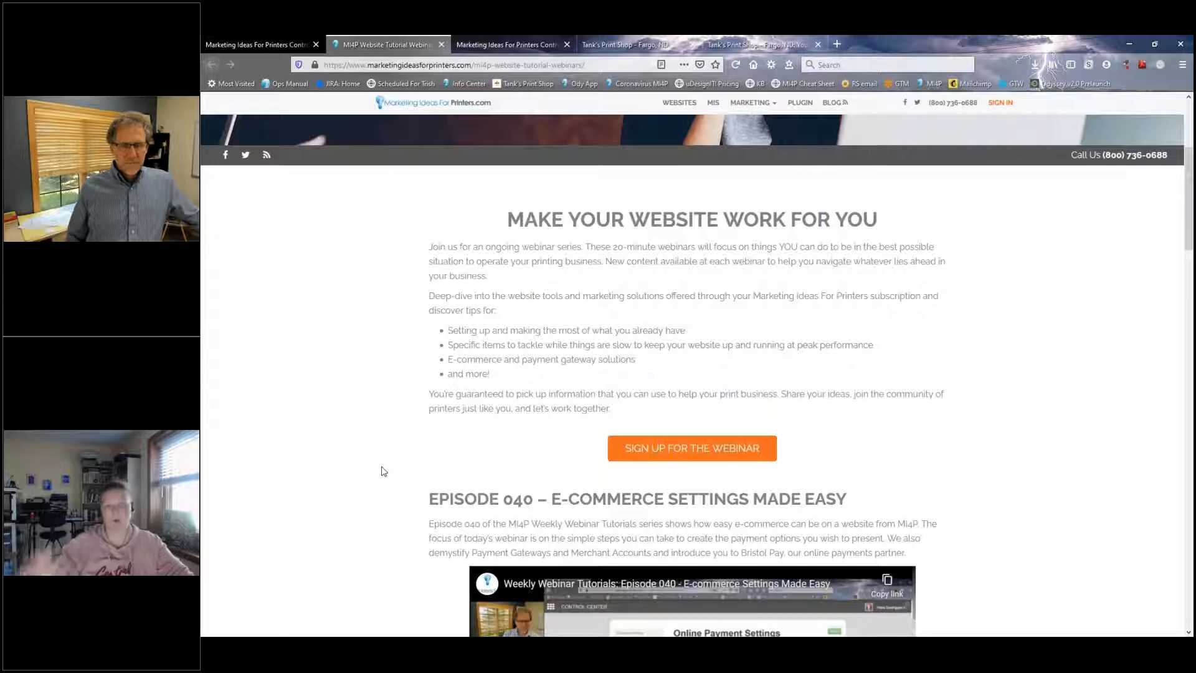
Step: Look through the Episode 040 section and the previous webinar episodes, and return to the Payment Options page
left_click(254, 47)
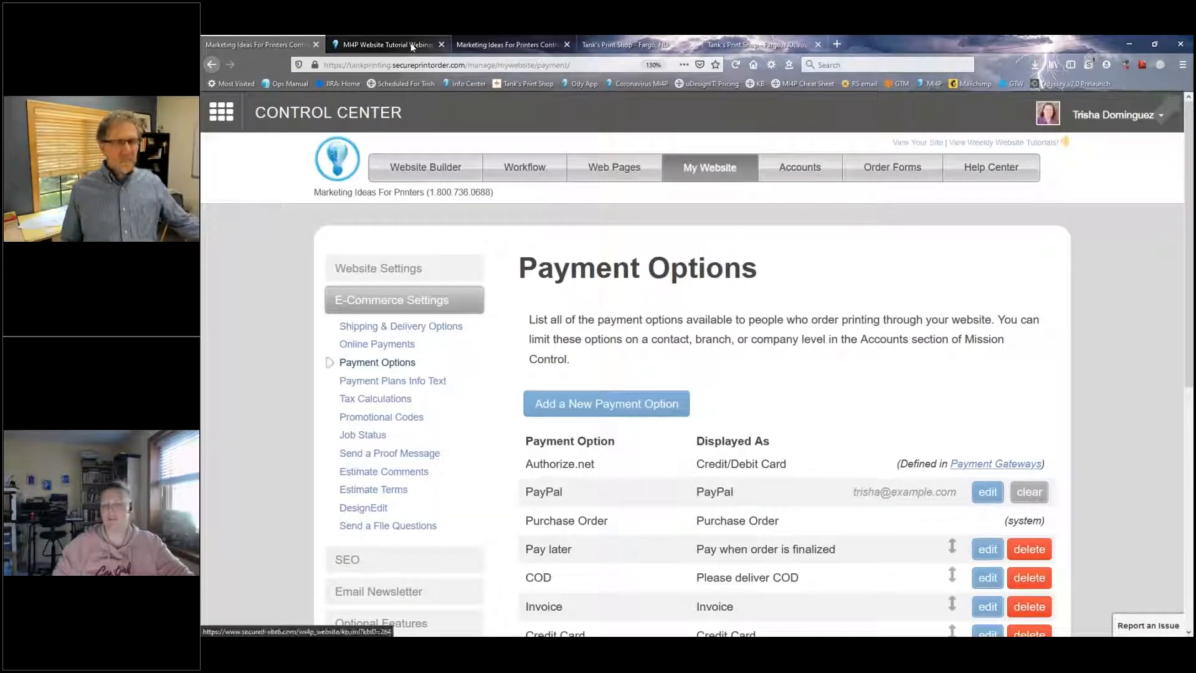
left_click(381, 42)
scroll(456, 358, "down", 5)
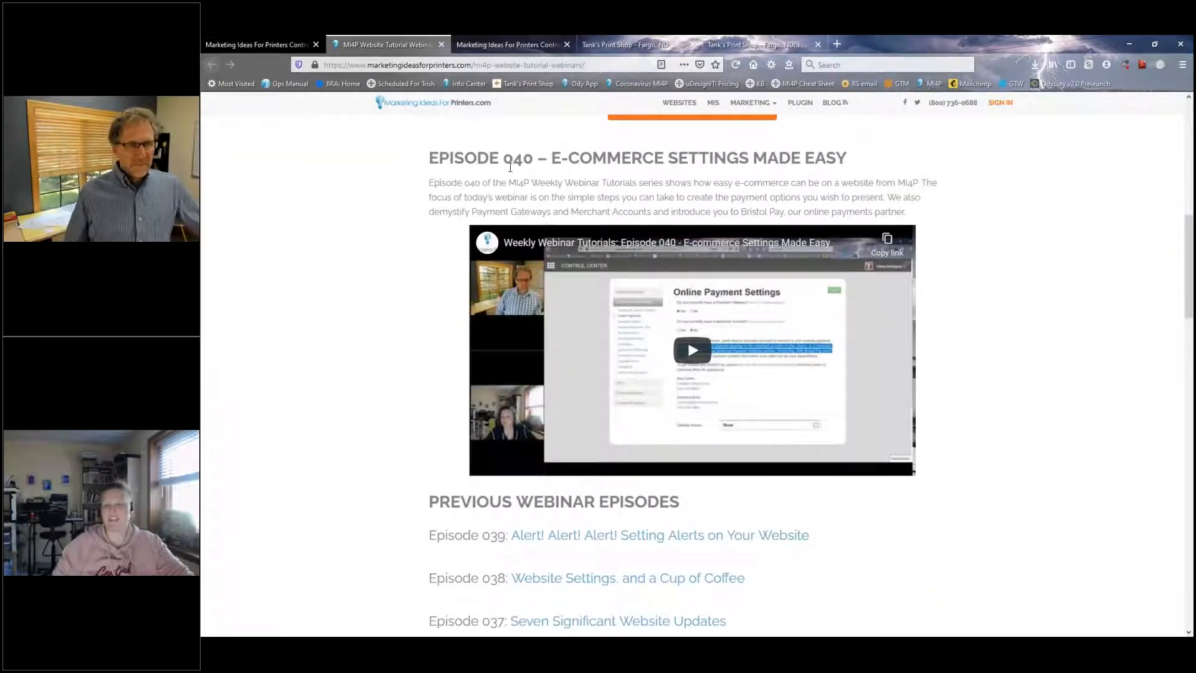
scroll(388, 395, "down", 3)
scroll(388, 398, "down", 4)
scroll(387, 394, "up", 13)
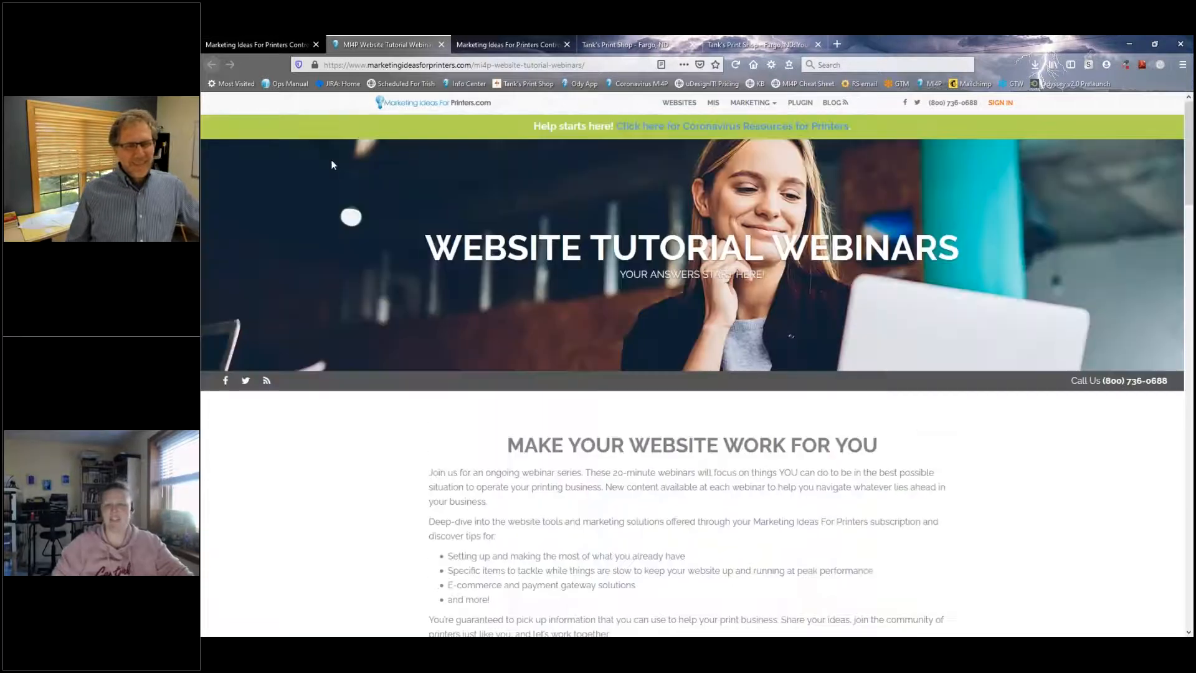
left_click(247, 42)
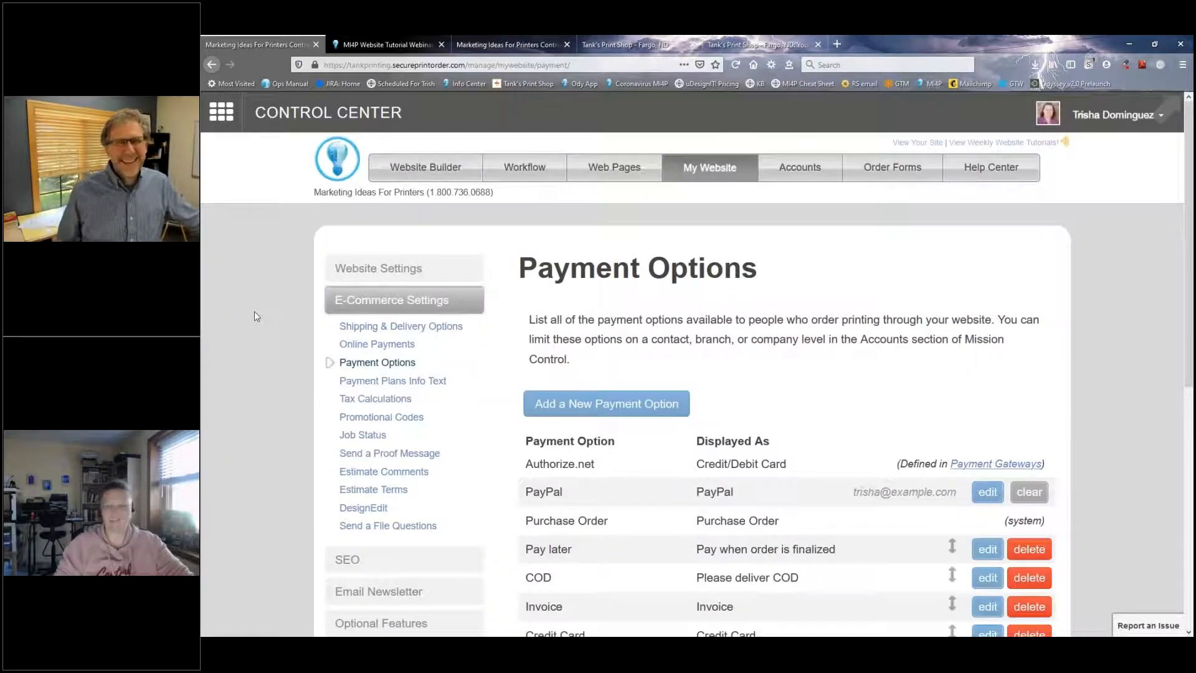
key("ctrl+minus")
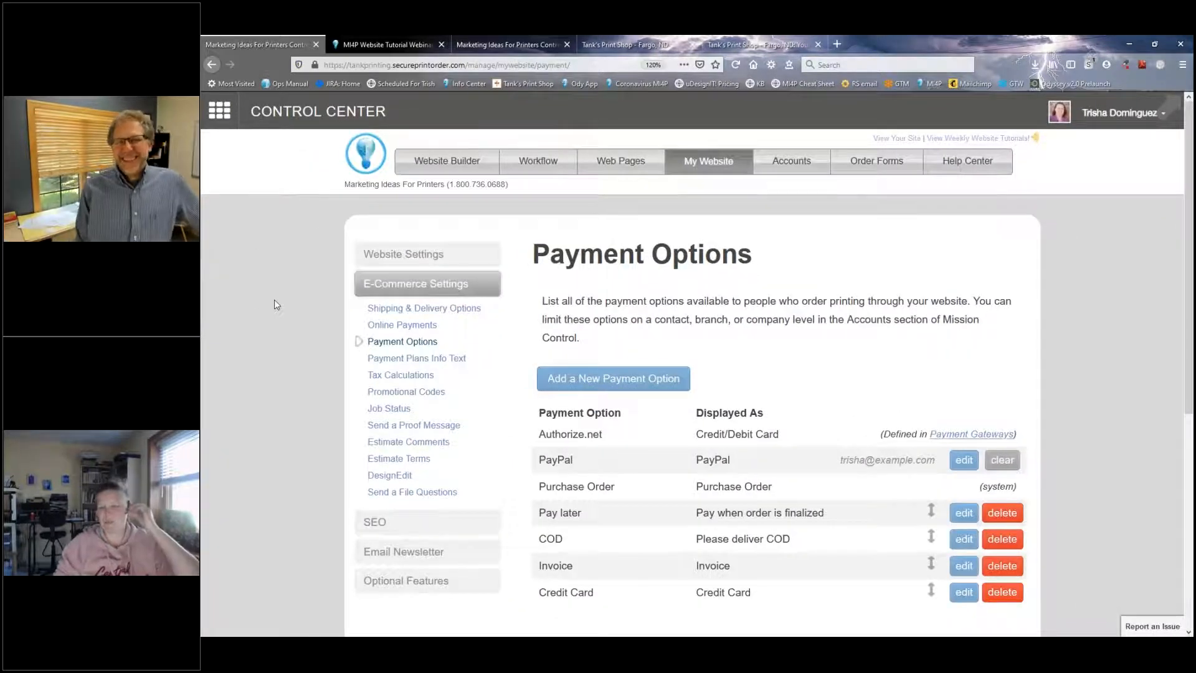
key("ctrl+minus")
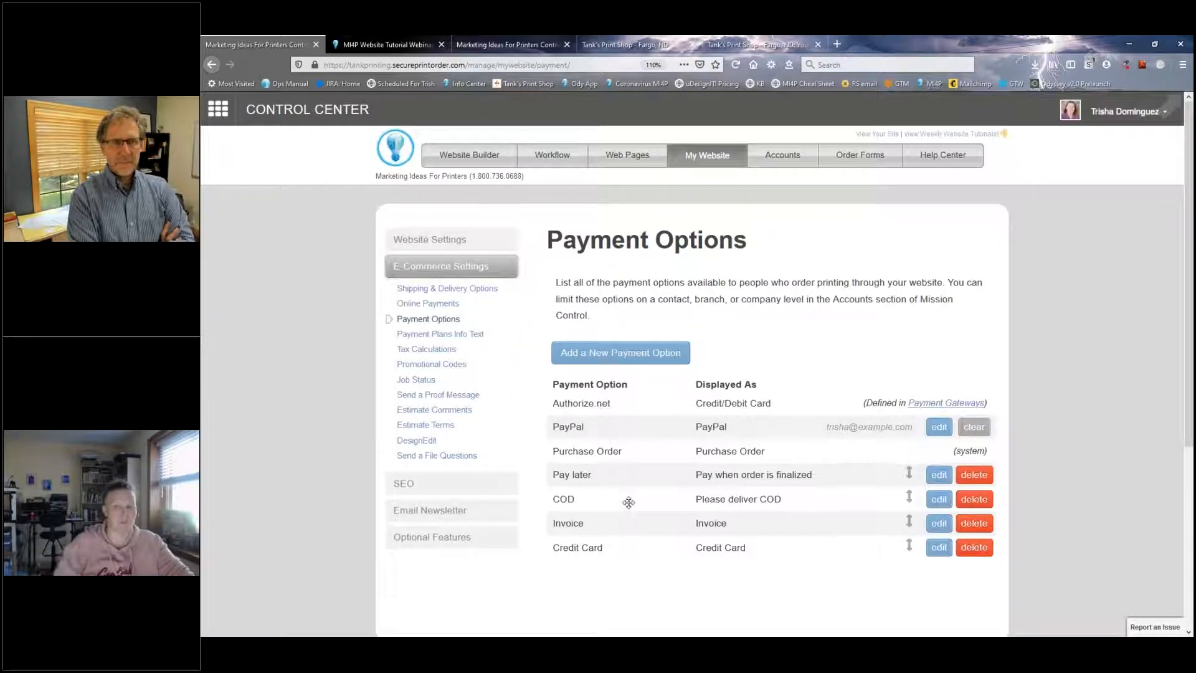
Step: Examine the Authorize.net payment option and the gateway services offered in Online Payment Settings
left_click_drag(553, 408, 611, 411)
left_click(703, 409)
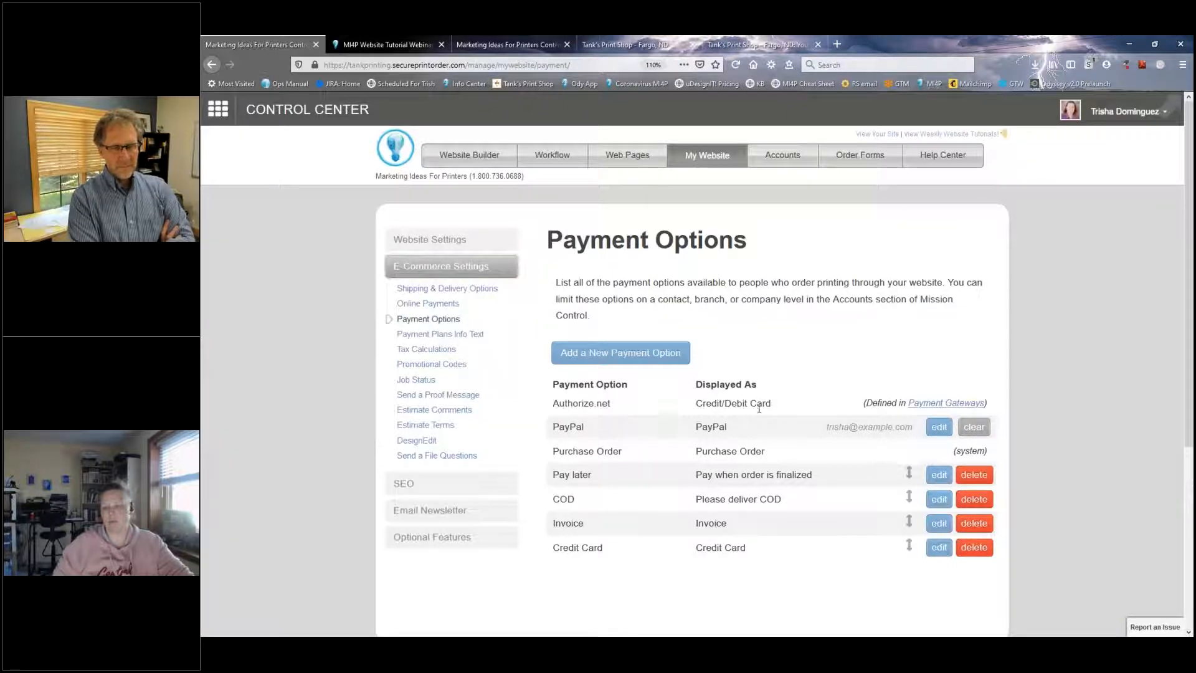
left_click_drag(554, 405, 639, 411)
left_click(642, 411)
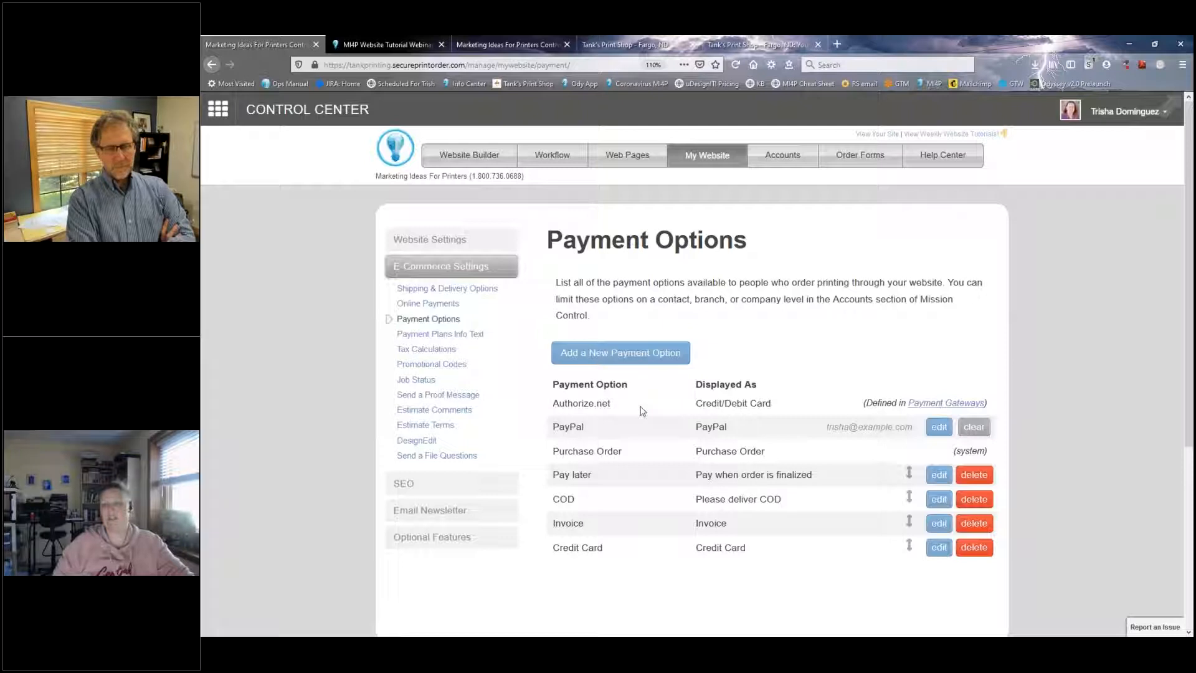
left_click(423, 305)
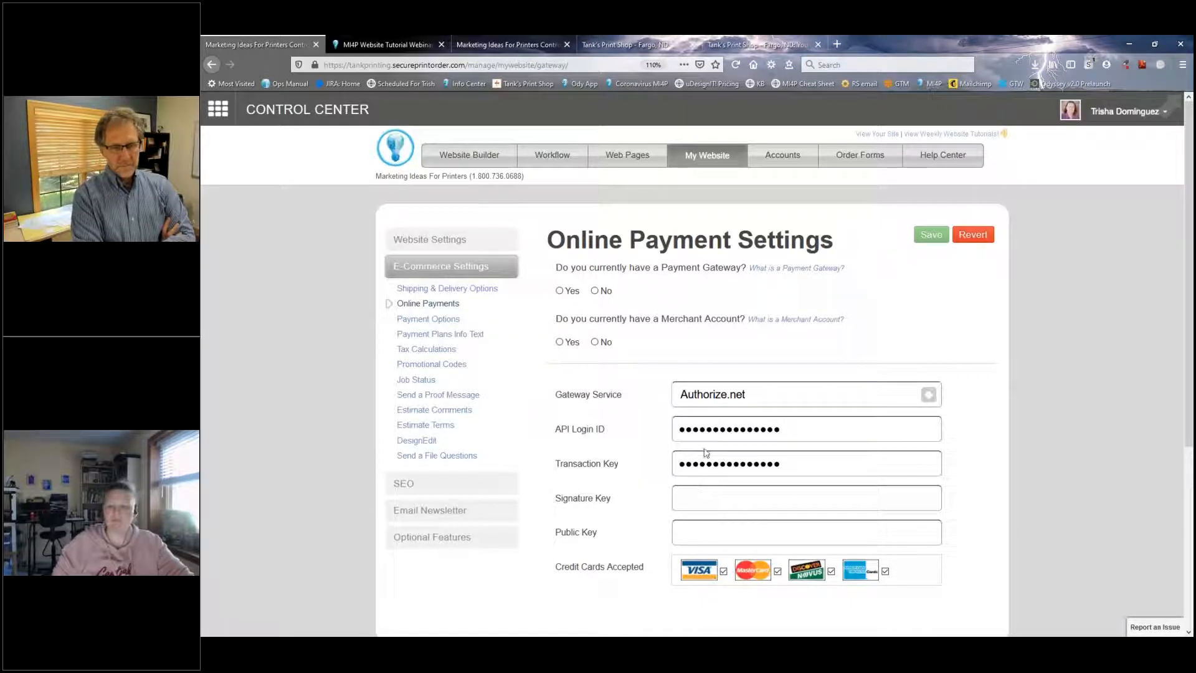
left_click(701, 396)
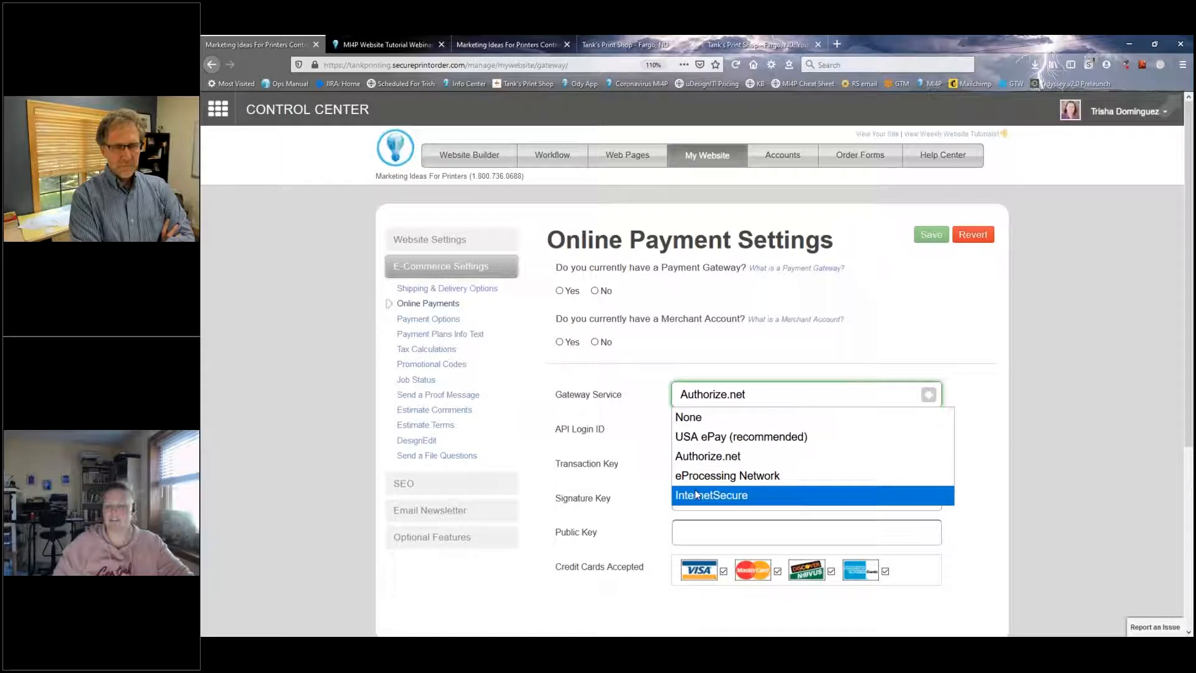
left_click(429, 319)
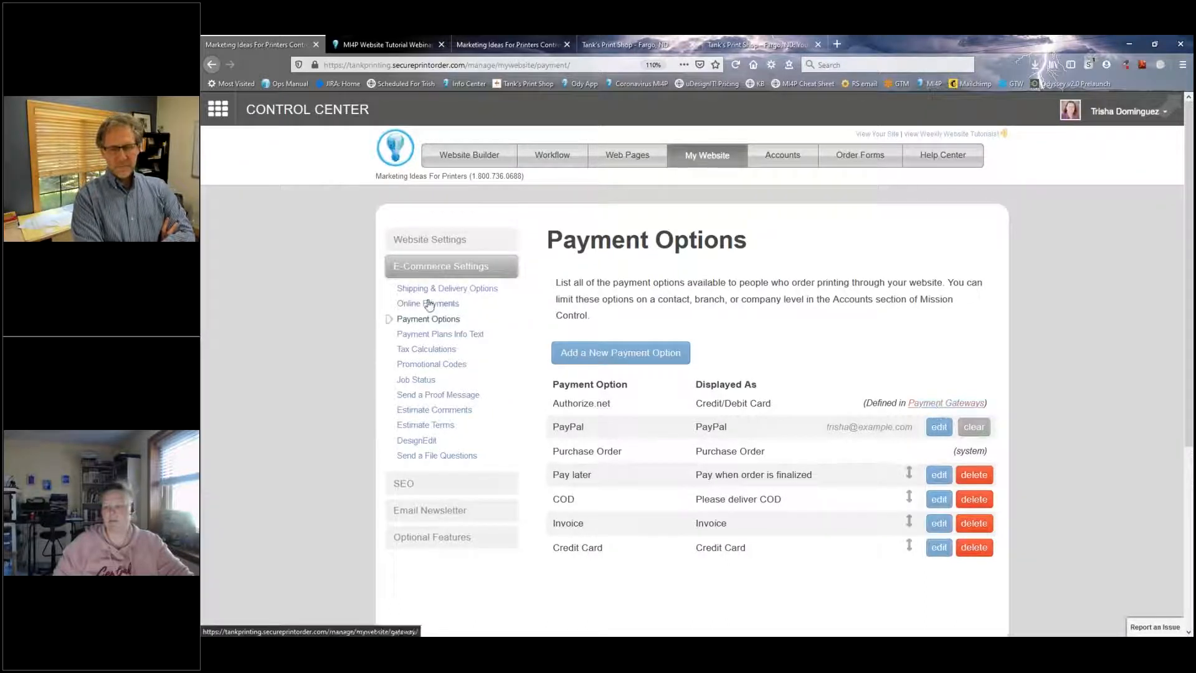
left_click_drag(552, 403, 622, 403)
left_click(624, 404)
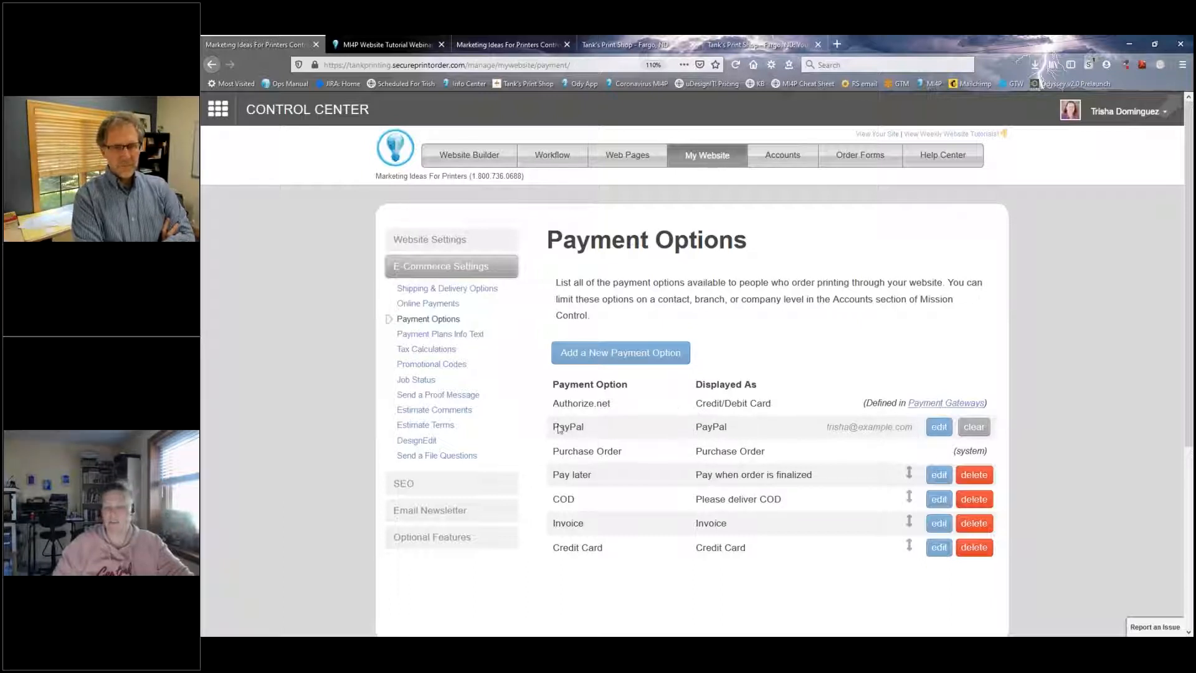
Step: Change the domain of the PayPal option's account e-mail to paypal.com and save the update
left_click(938, 428)
left_click_drag(649, 446, 610, 443)
type("paypal")
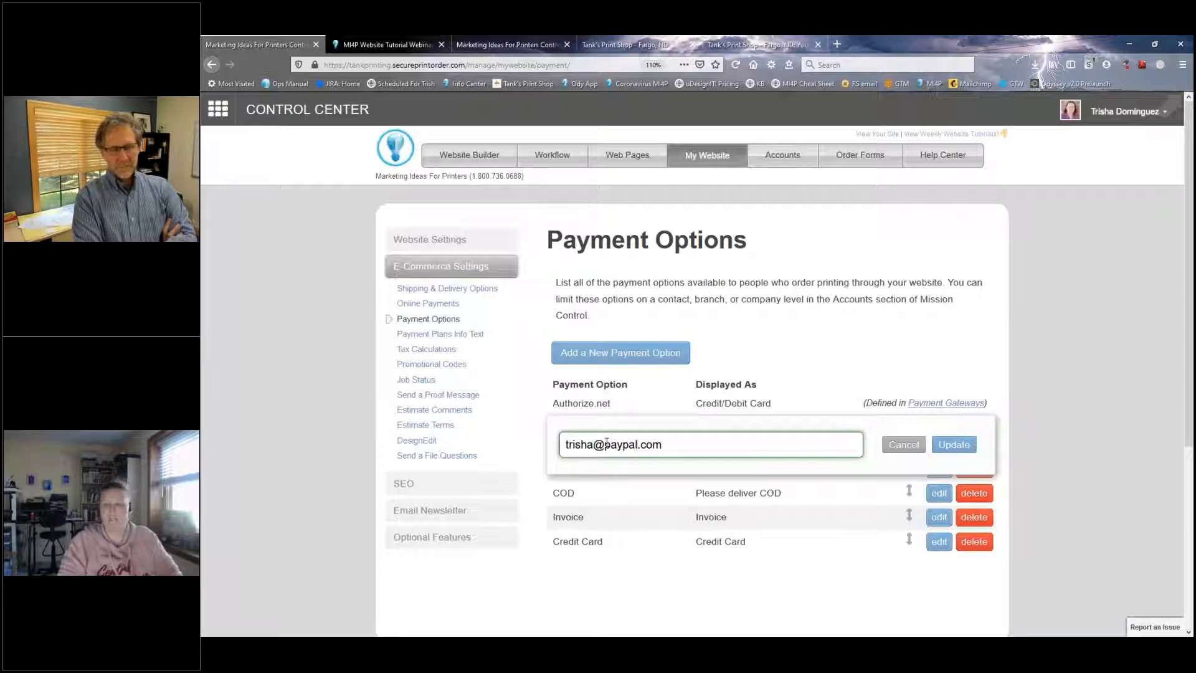
left_click(944, 444)
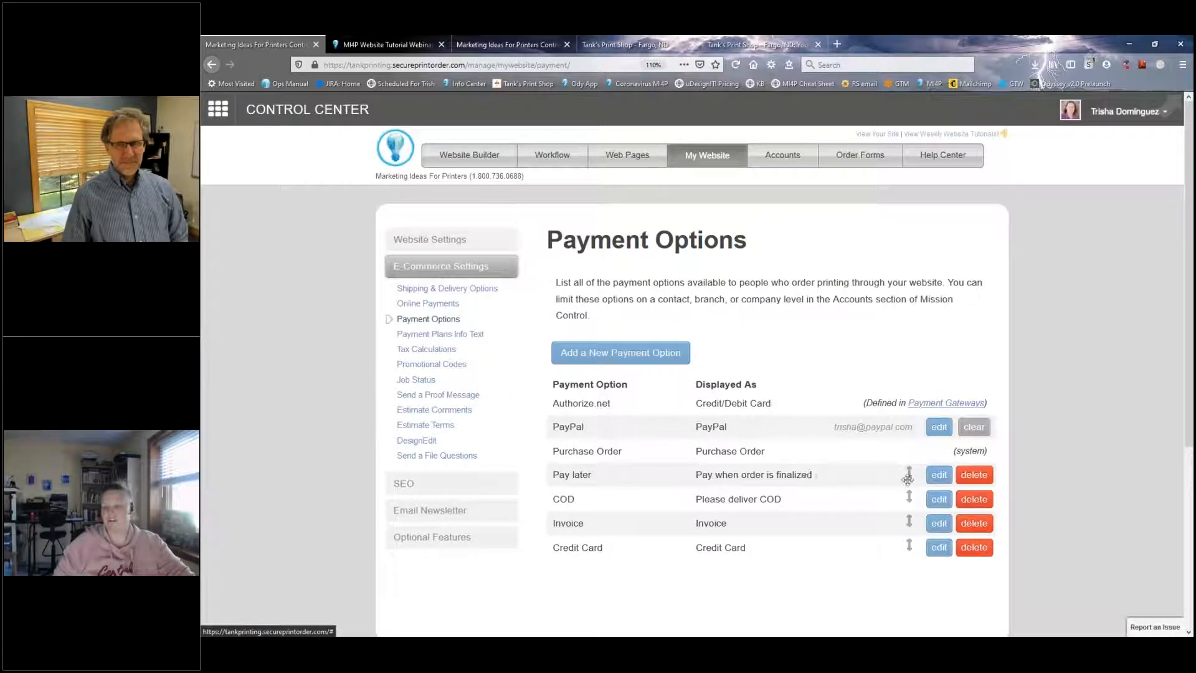
Step: Check the Pay later option's settings without changing them and delete the Credit Card payment option
left_click(938, 480)
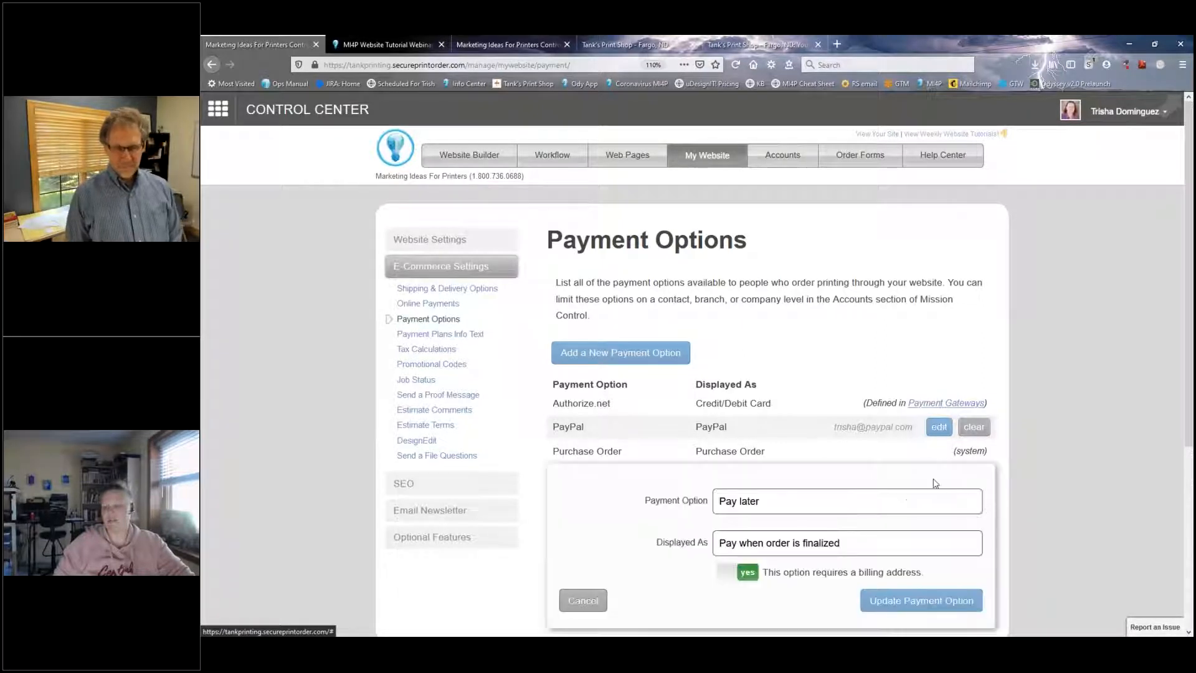
left_click(583, 600)
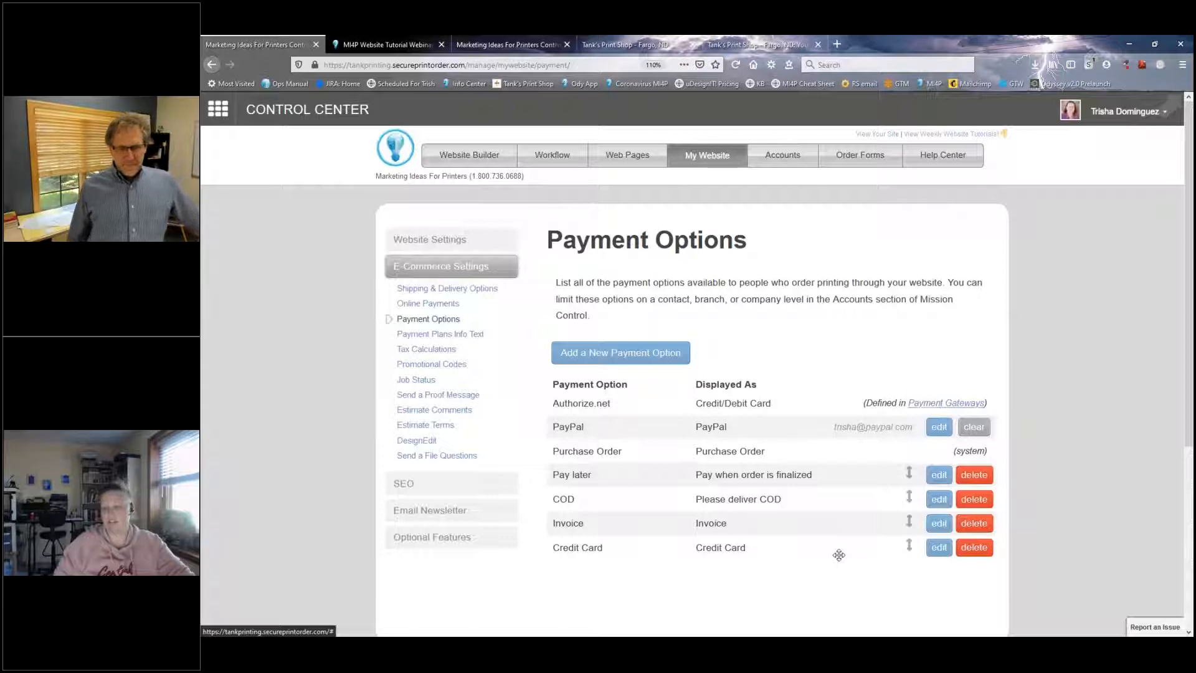
left_click(966, 549)
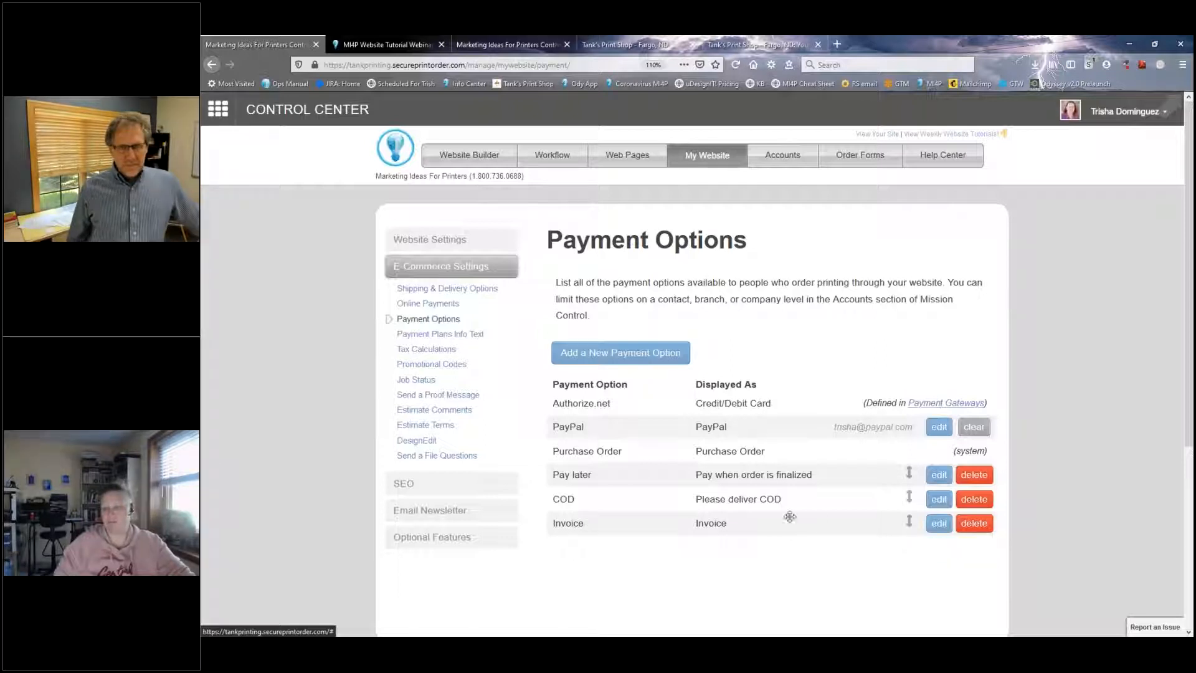
Step: Open the Invoice payment option for editing and review its Payment Option and Displayed As names
left_click(939, 523)
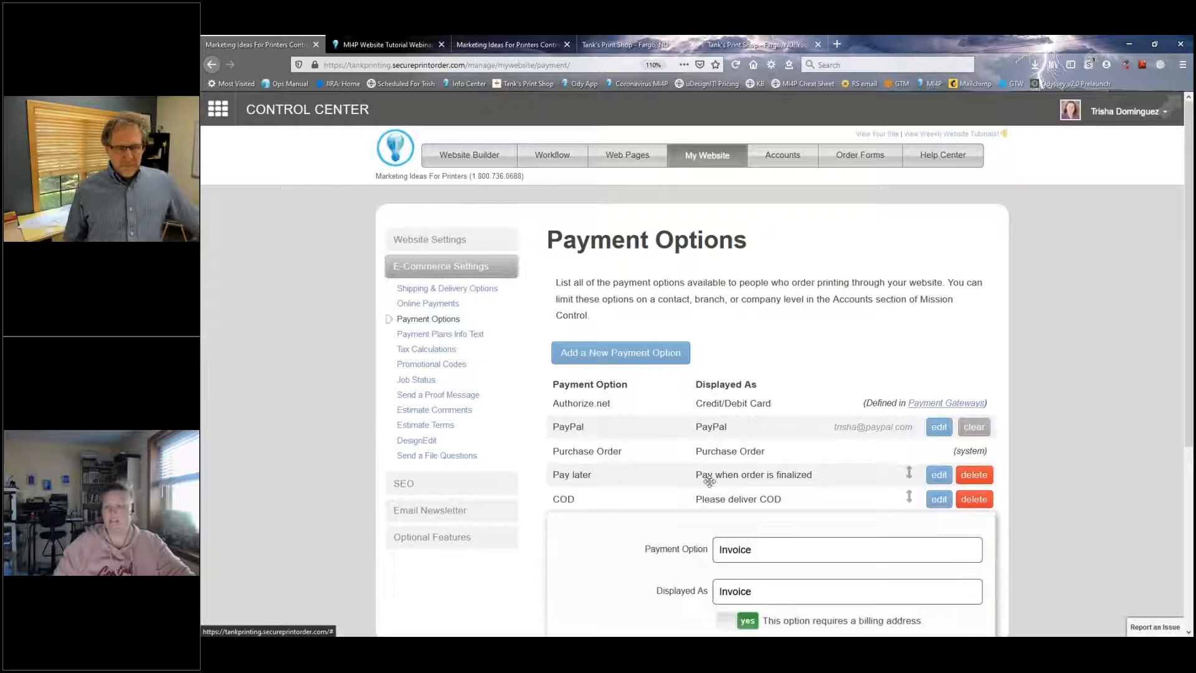
scroll(757, 347, "down", 3)
left_click_drag(758, 347, 664, 323)
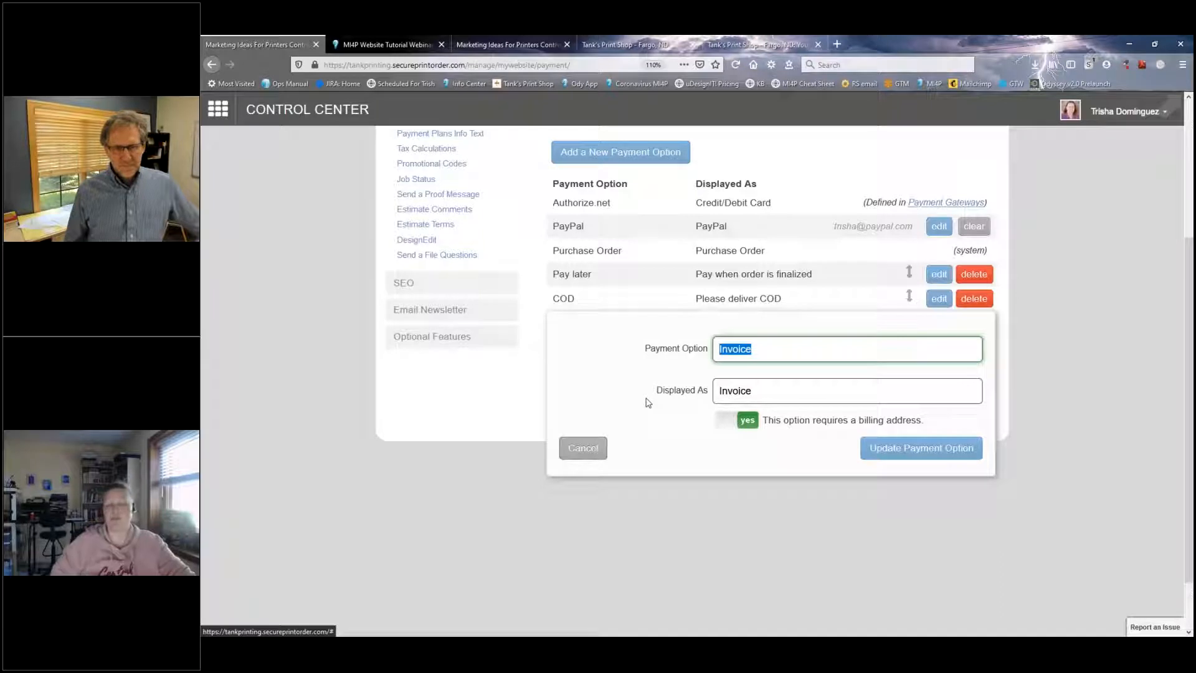
left_click(763, 392)
double_click(761, 390)
left_click(763, 391)
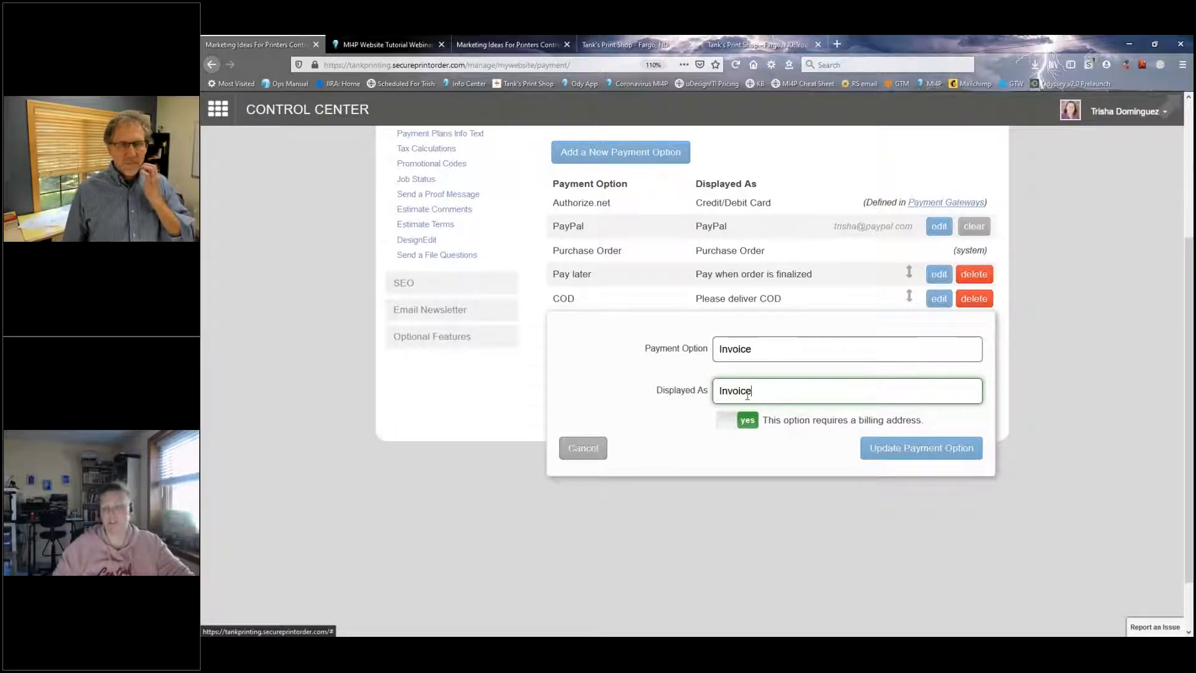
Step: Toggle the Invoice option's billing address requirement off and back on, and update the payment option
left_click(725, 426)
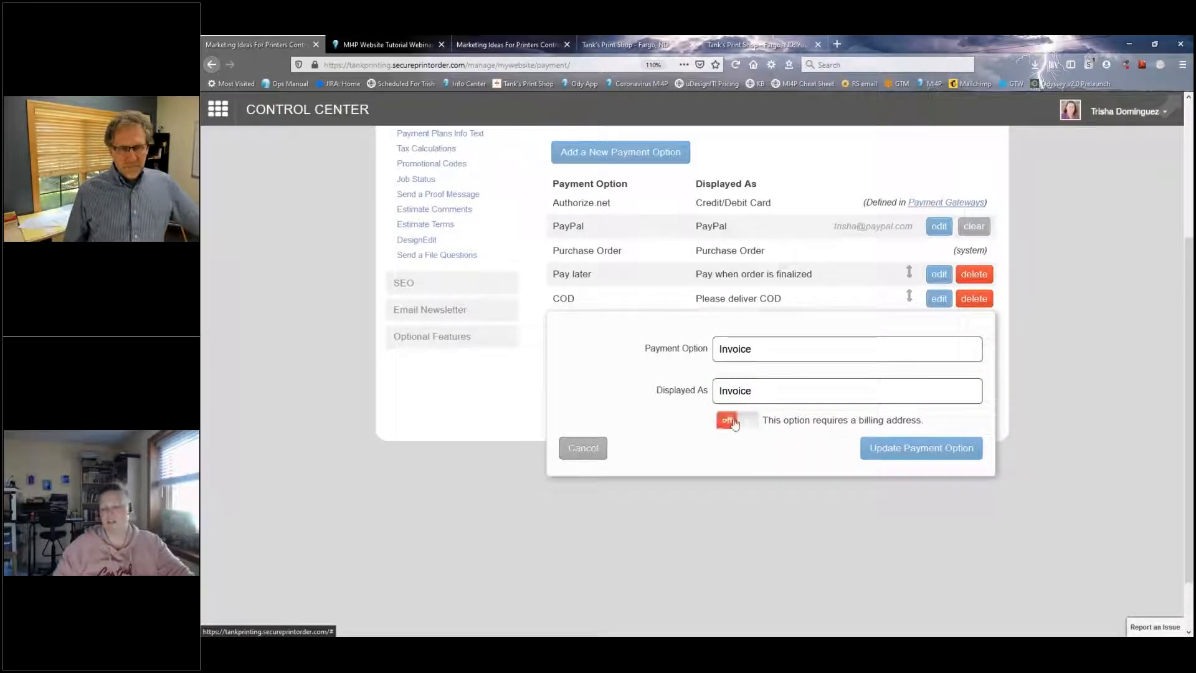
left_click(744, 423)
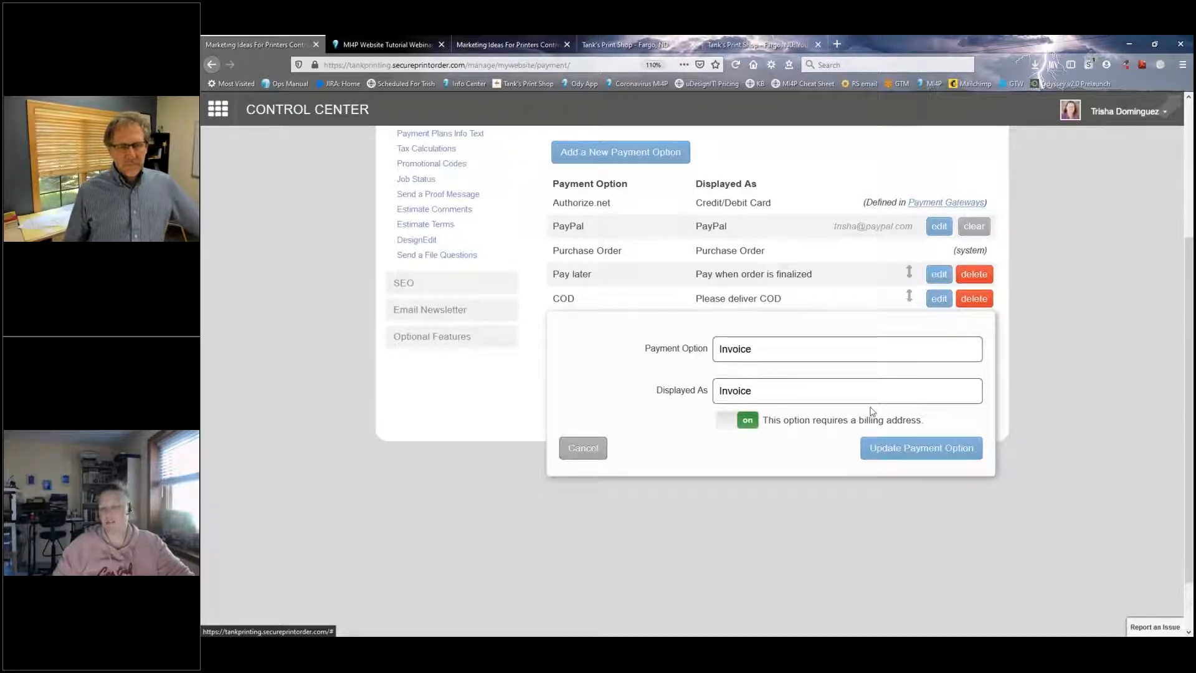
left_click(726, 423)
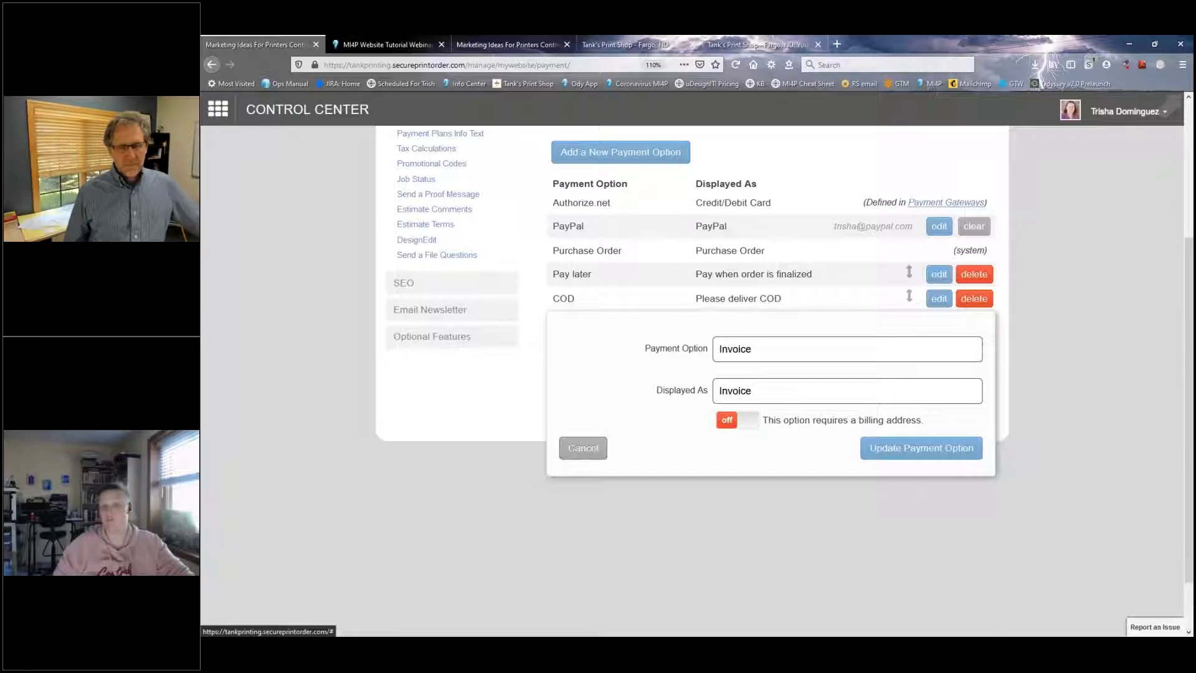
left_click(732, 424)
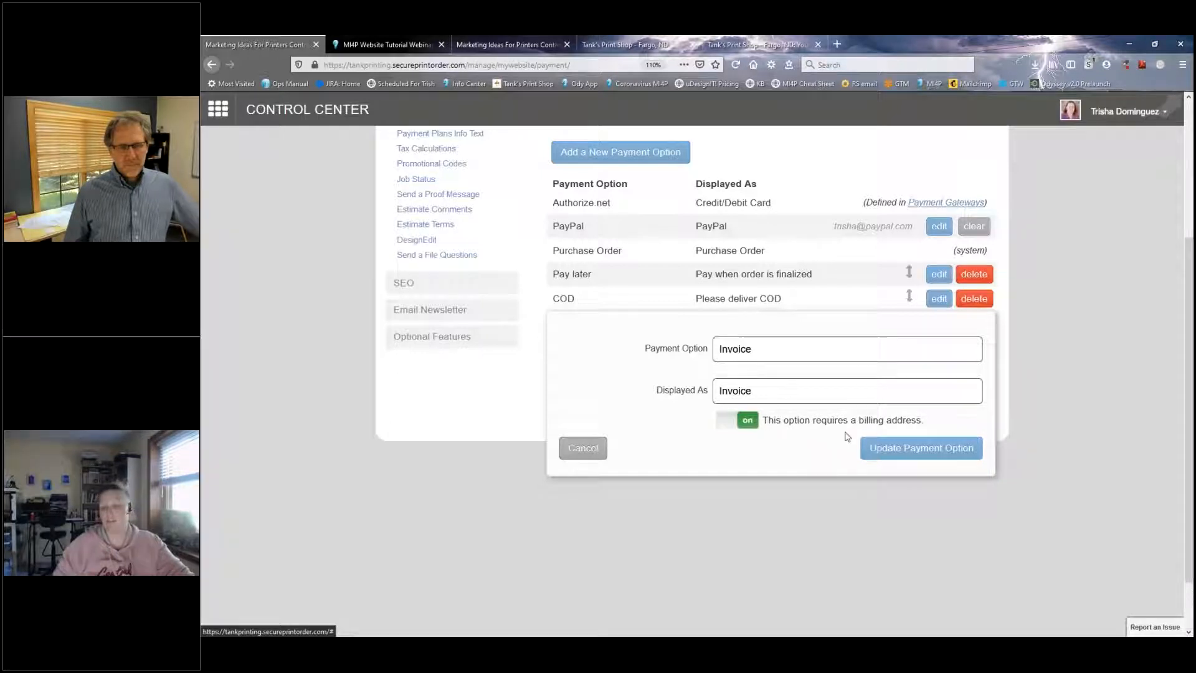
left_click(904, 454)
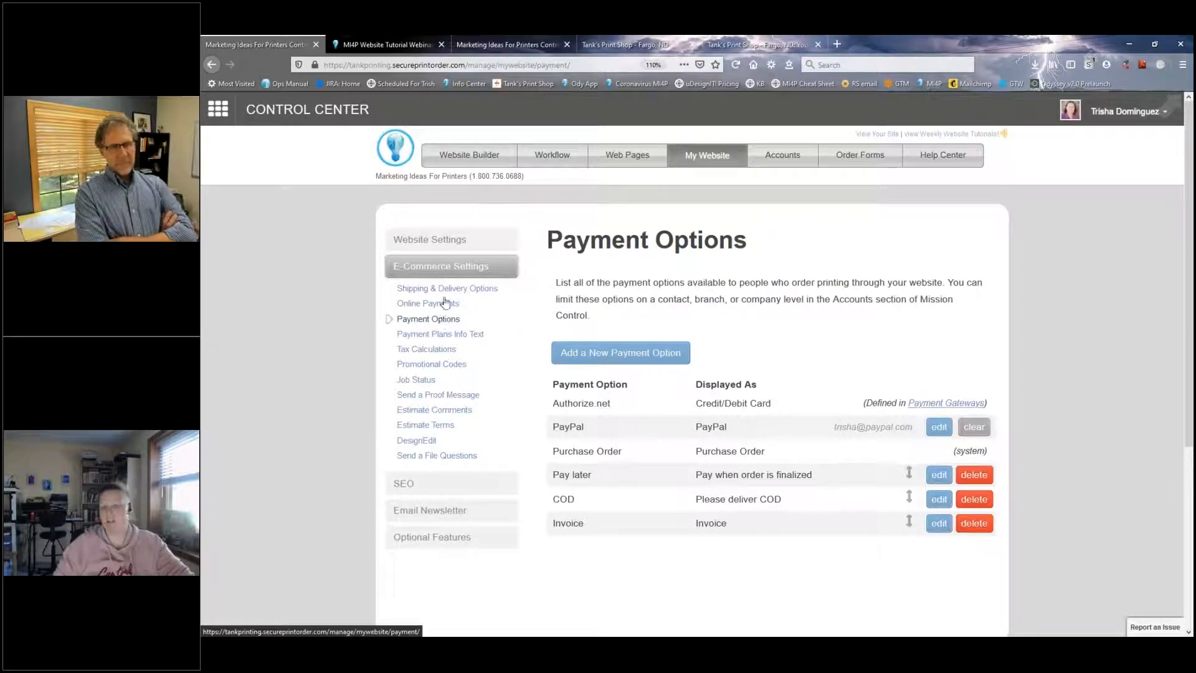
Step: Close the website tutorials tab, glance at the account-level payment options, and return to the website's Payment Options page
middle_click(385, 42)
left_click(382, 42)
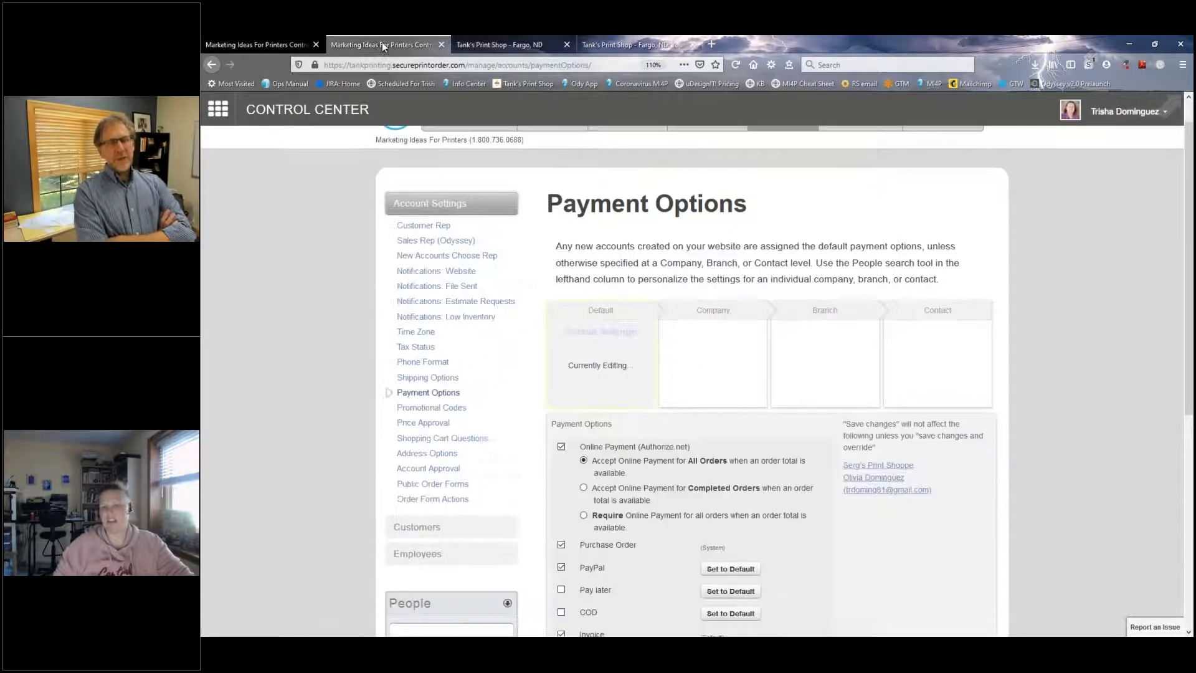
left_click(269, 42)
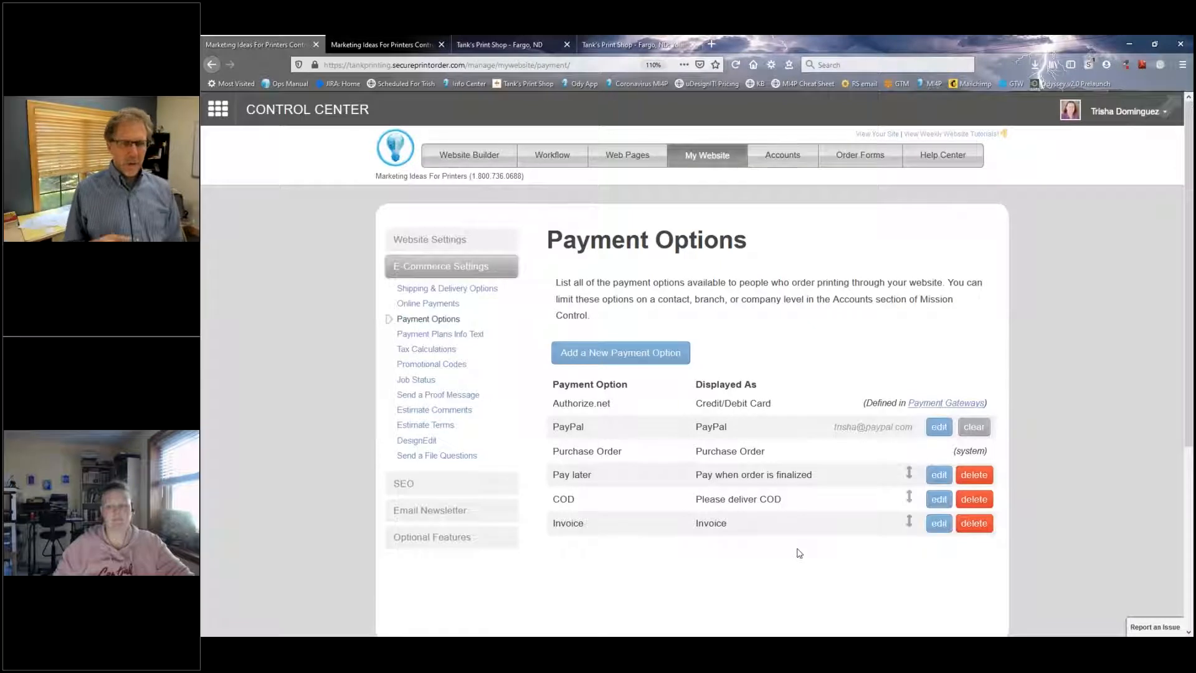
Step: Examine the Authorize.net, PayPal and Purchase Order entries in the website's payment options list
left_click_drag(554, 402, 781, 461)
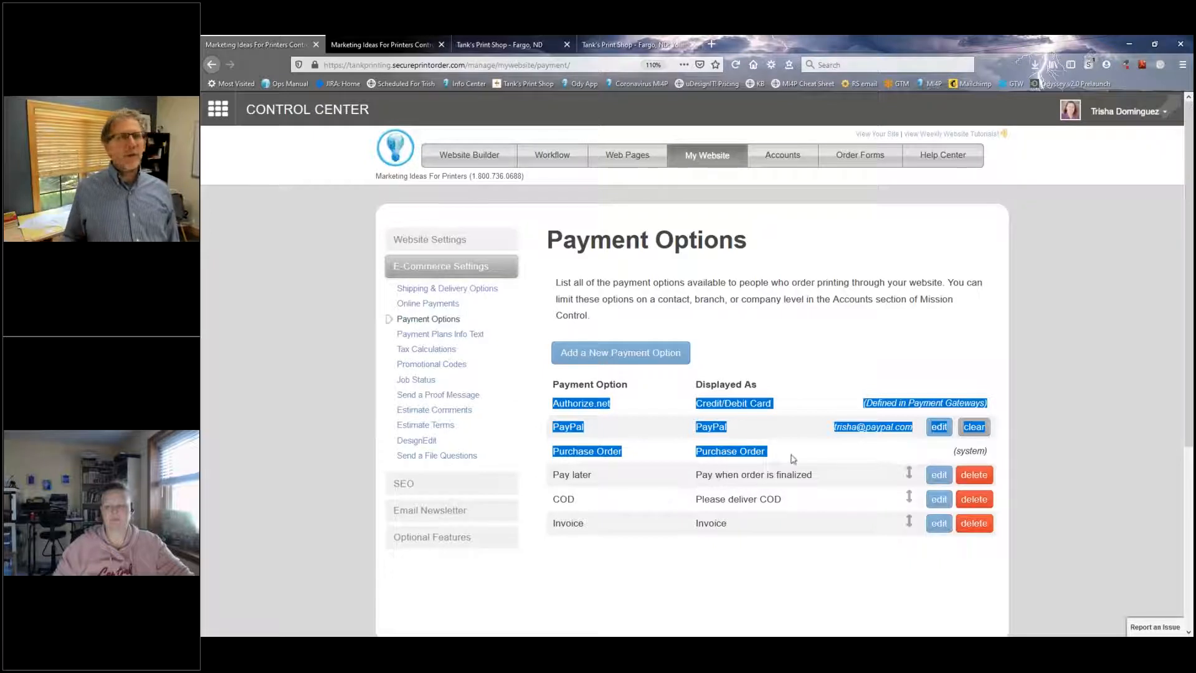
left_click(756, 450)
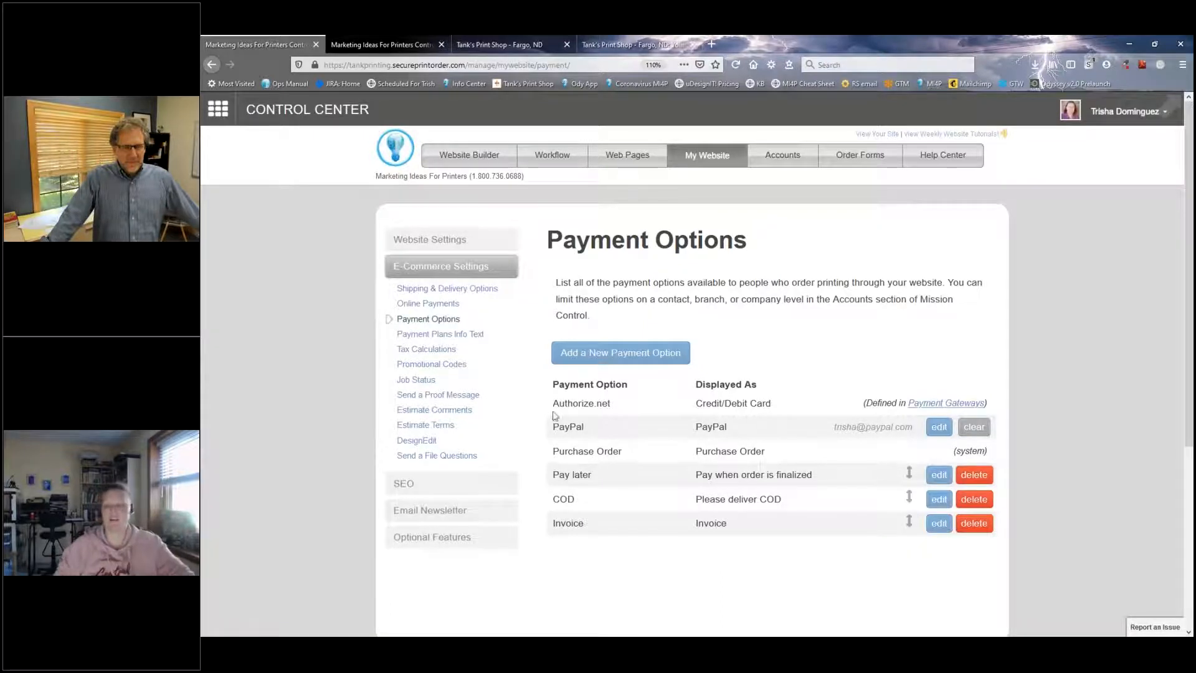
left_click_drag(553, 405, 559, 449)
left_click(576, 455)
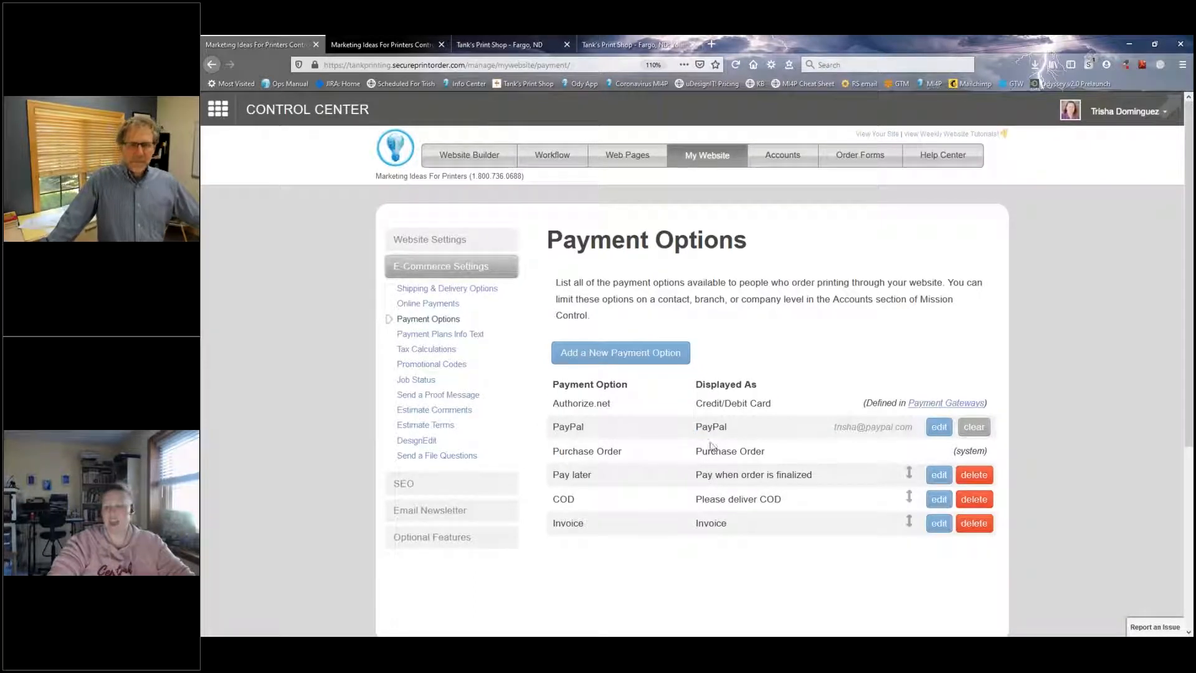
Step: Show the account-level Payment Options page and review the default settings for online payment and the other methods
left_click(372, 44)
scroll(783, 164, "up", 1)
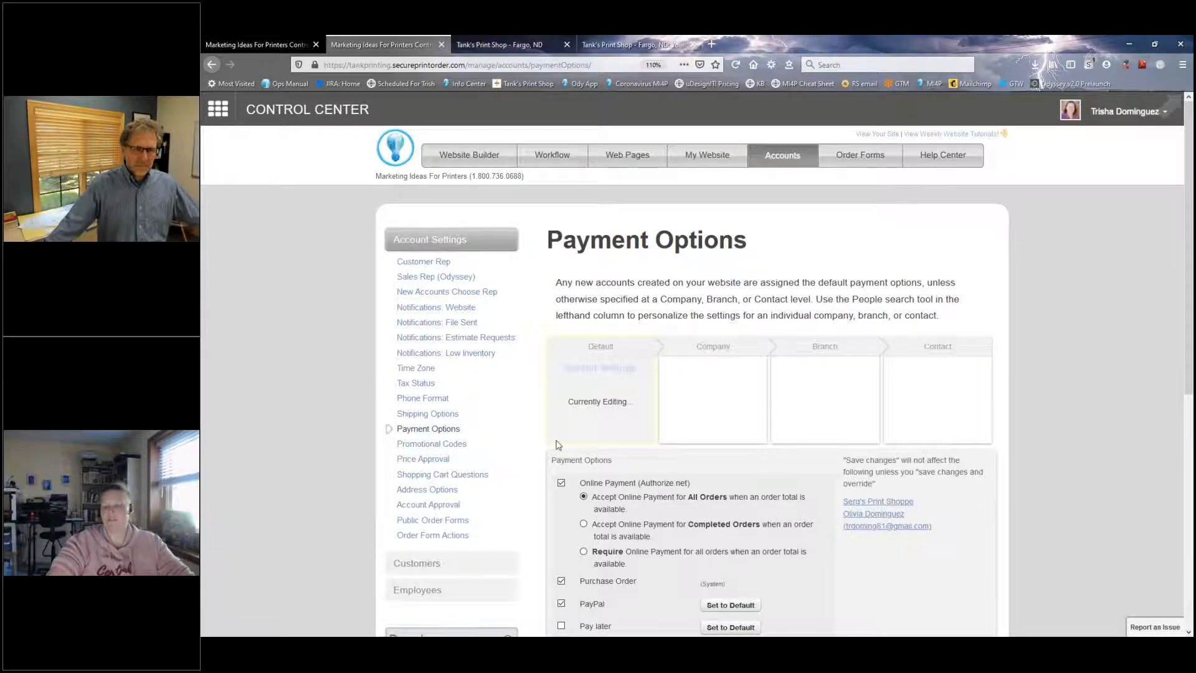
scroll(558, 444, "down", 1)
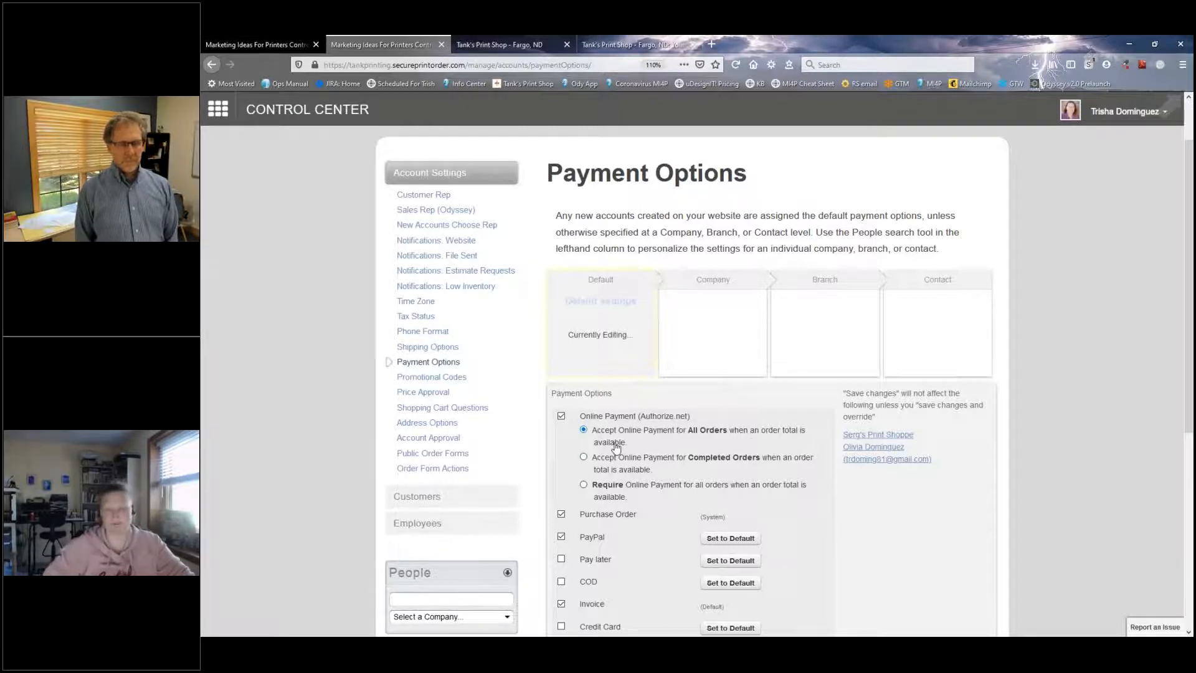
Step: Select CMU Chippewa Printers as the company whose account-level payment options are edited
scroll(582, 462, "down", 2)
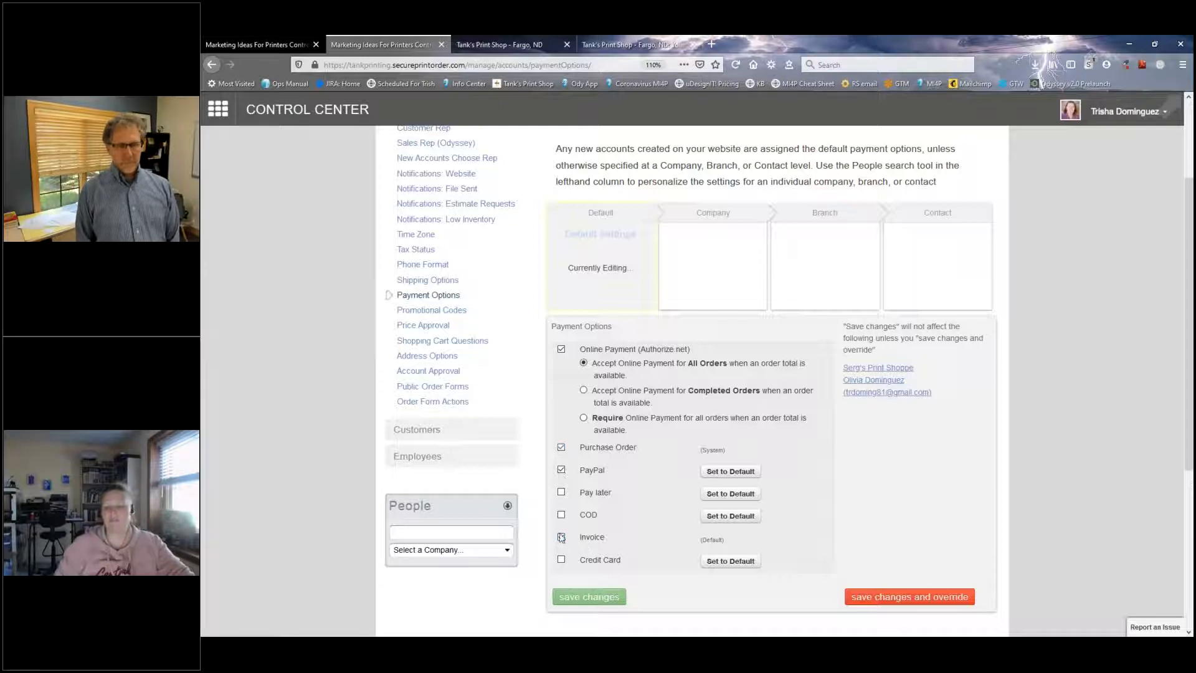
scroll(586, 460, "up", 3)
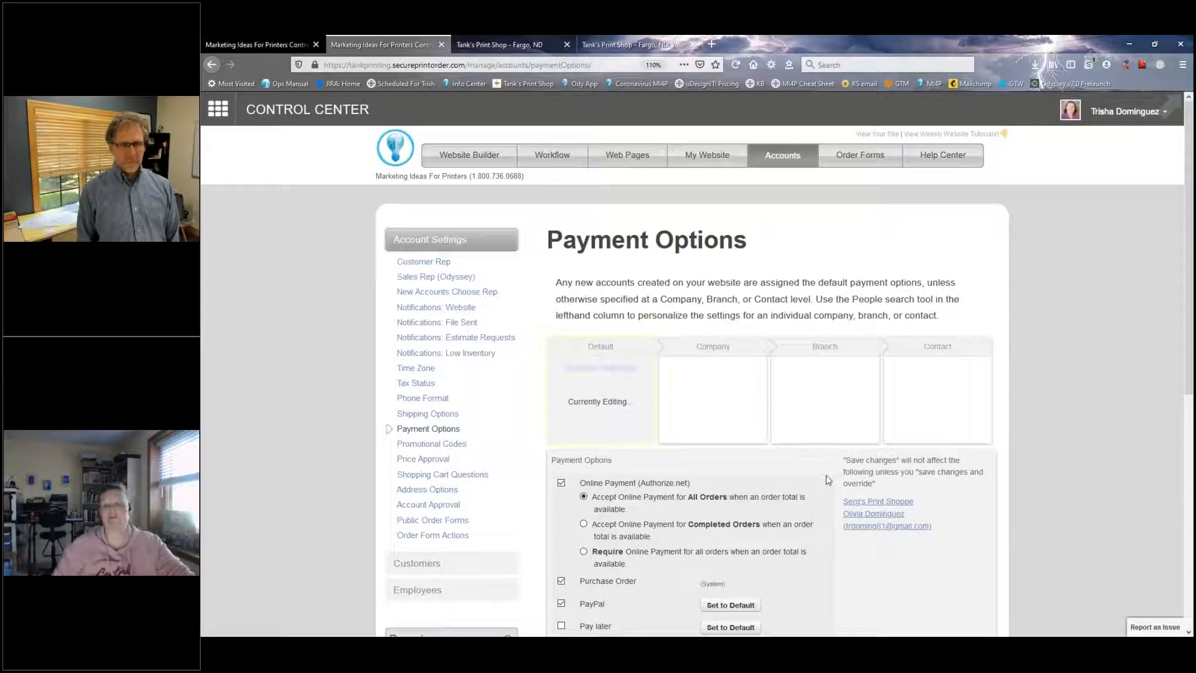
scroll(827, 487, "down", 1)
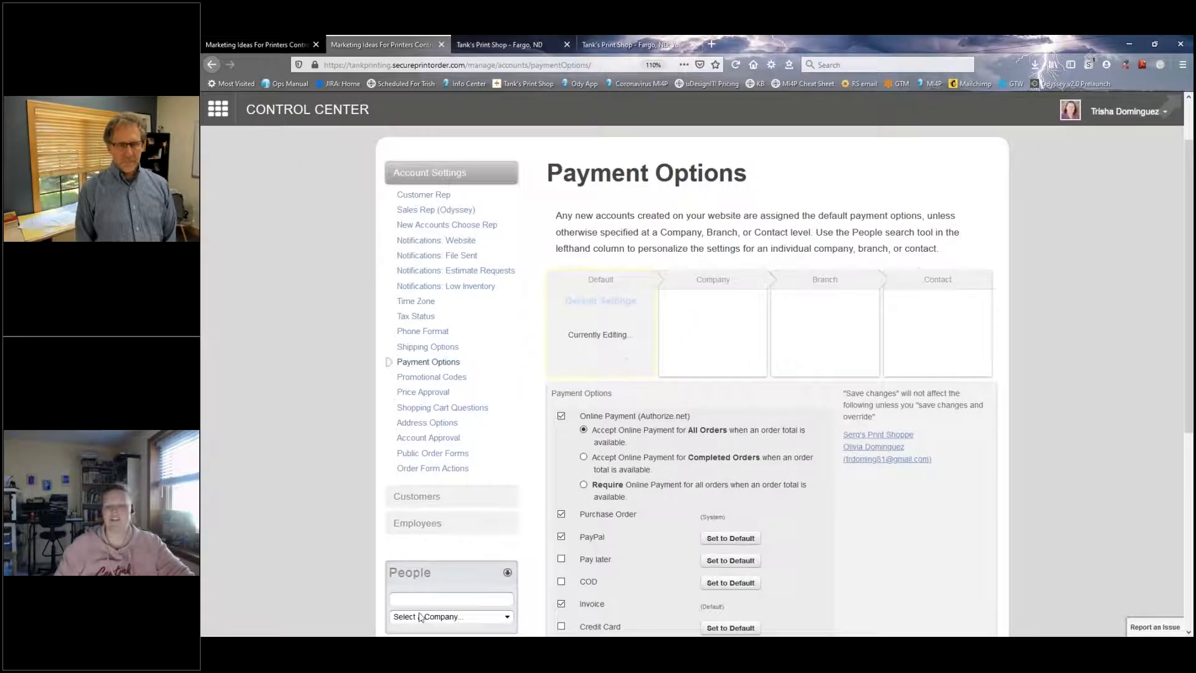
left_click(436, 616)
left_click(434, 388)
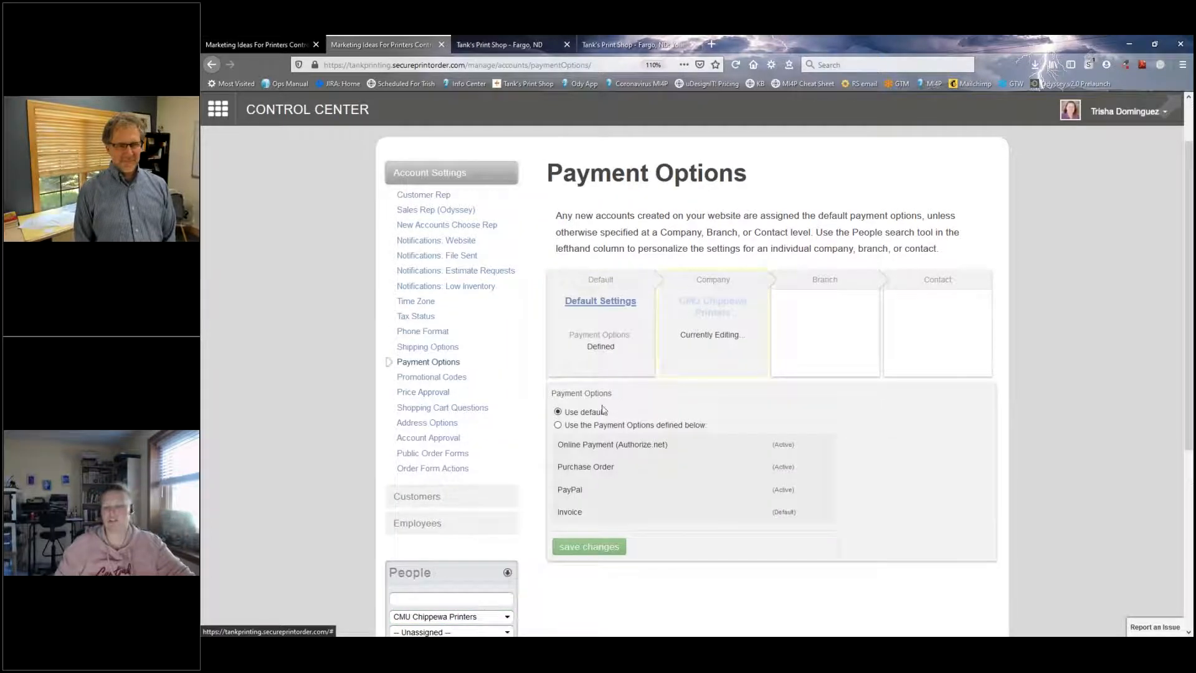
Step: Define custom payment options for CMU Chippewa Printers with Online Payment (Authorize.net) and PayPal disabled, and save the changes
left_click(558, 426)
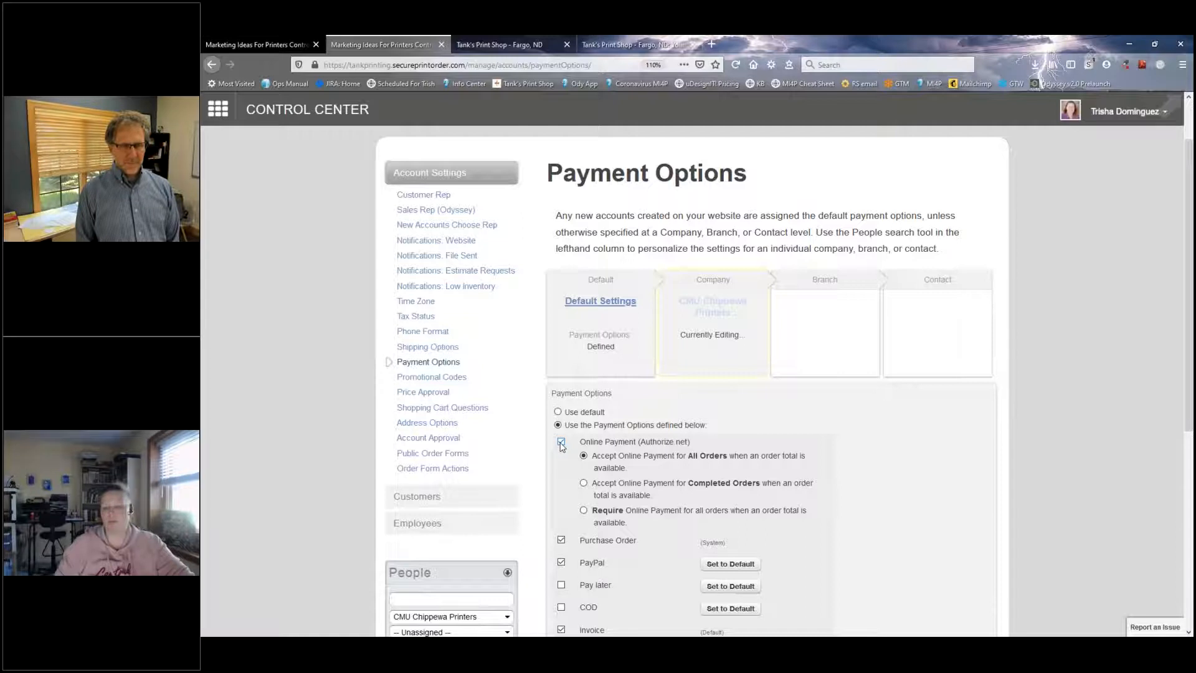
left_click(561, 442)
left_click(561, 564)
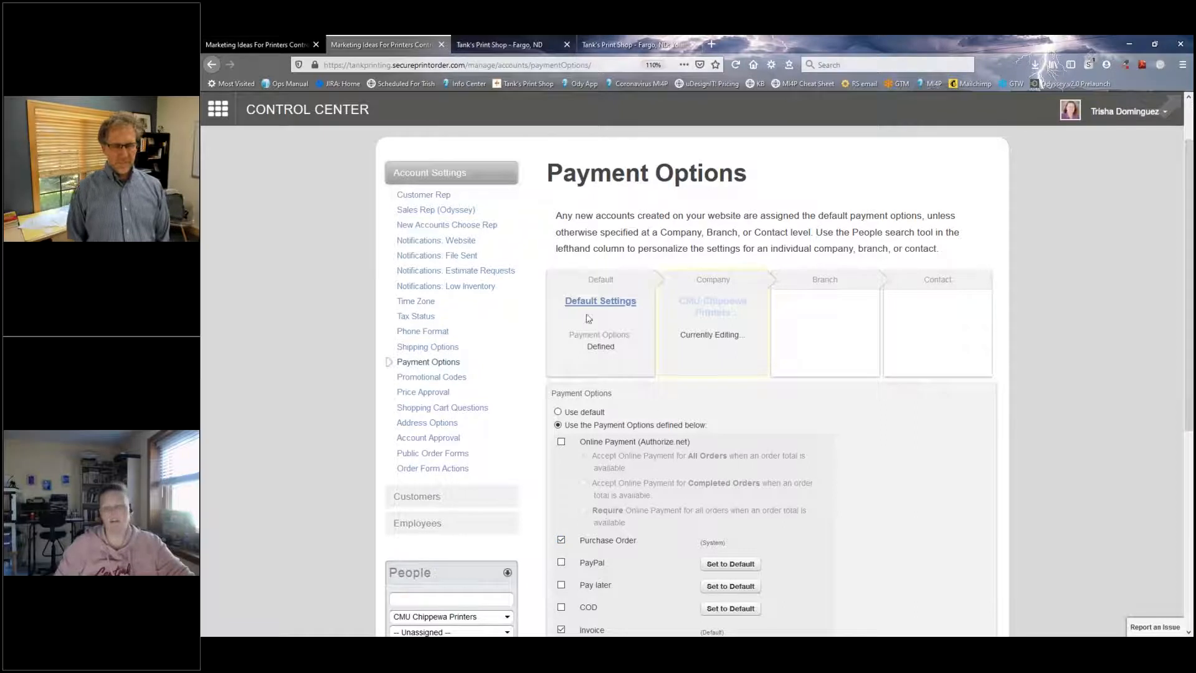
scroll(734, 339, "down", 3)
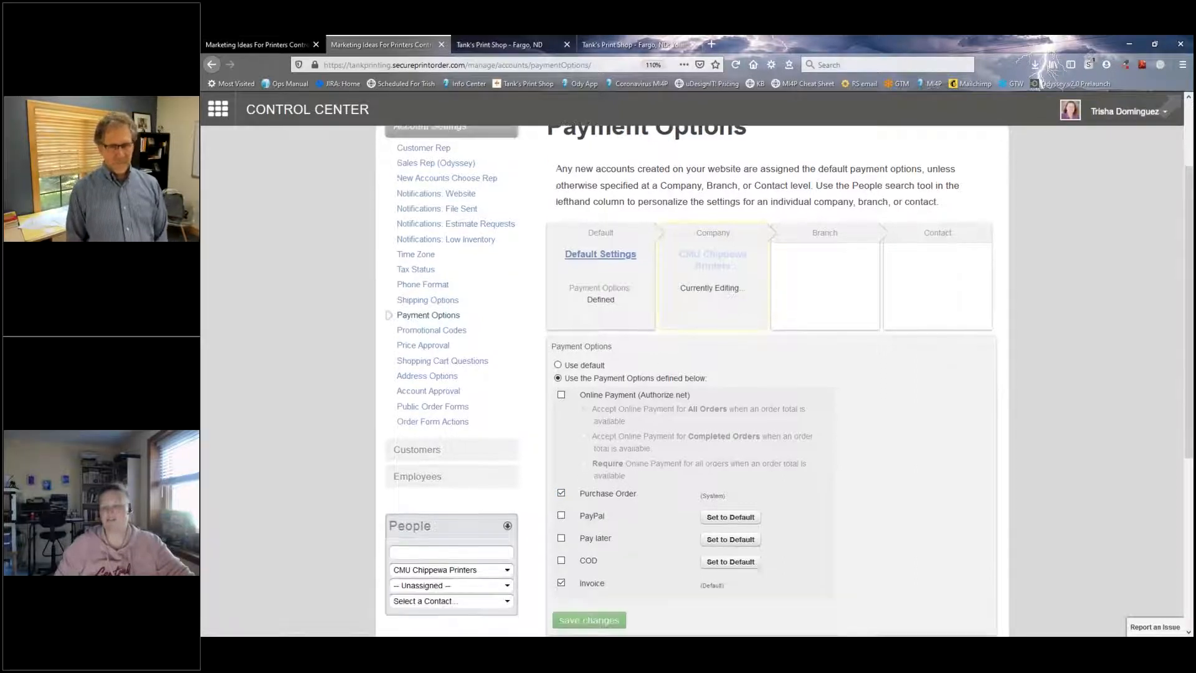
left_click(596, 534)
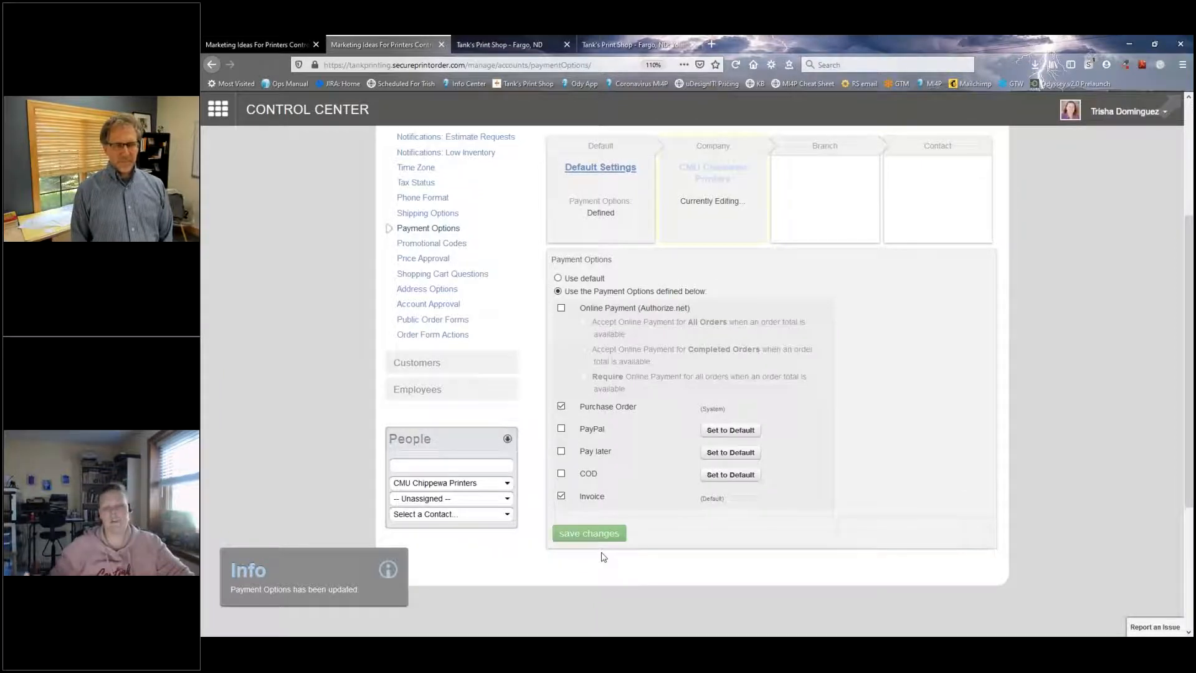
Step: Look over the company's payment options, return to the website's e-commerce settings and show the Payment Plans Info Text
scroll(602, 556, "up", 3)
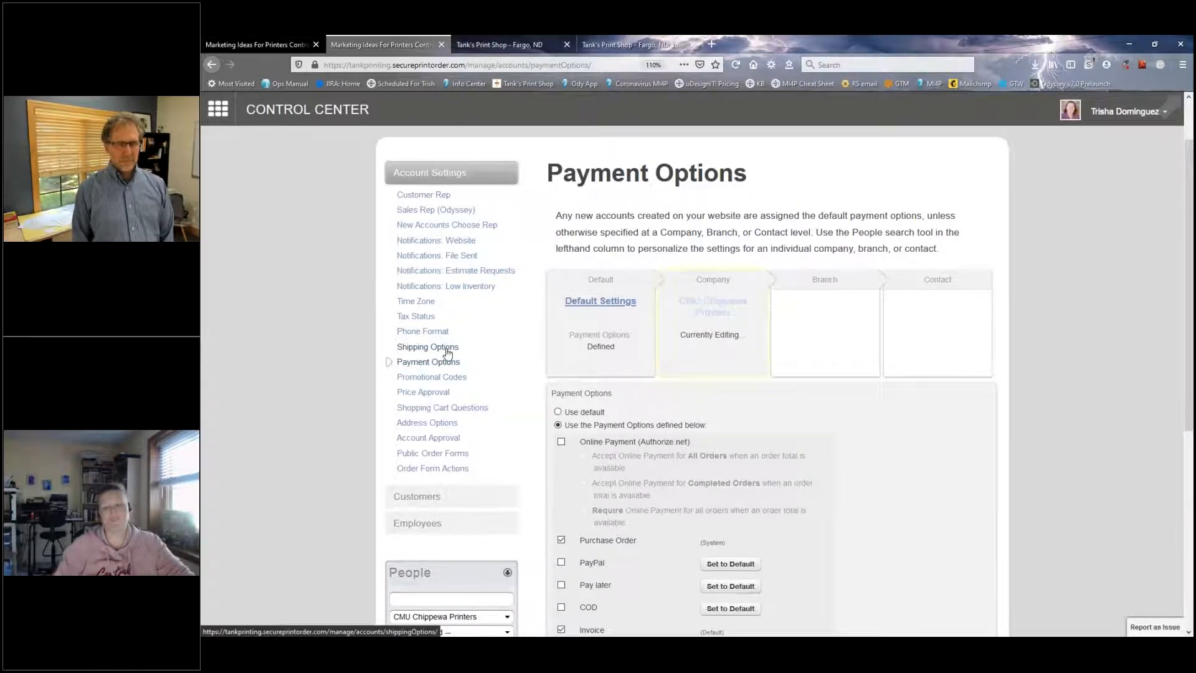
scroll(366, 454, "down", 2)
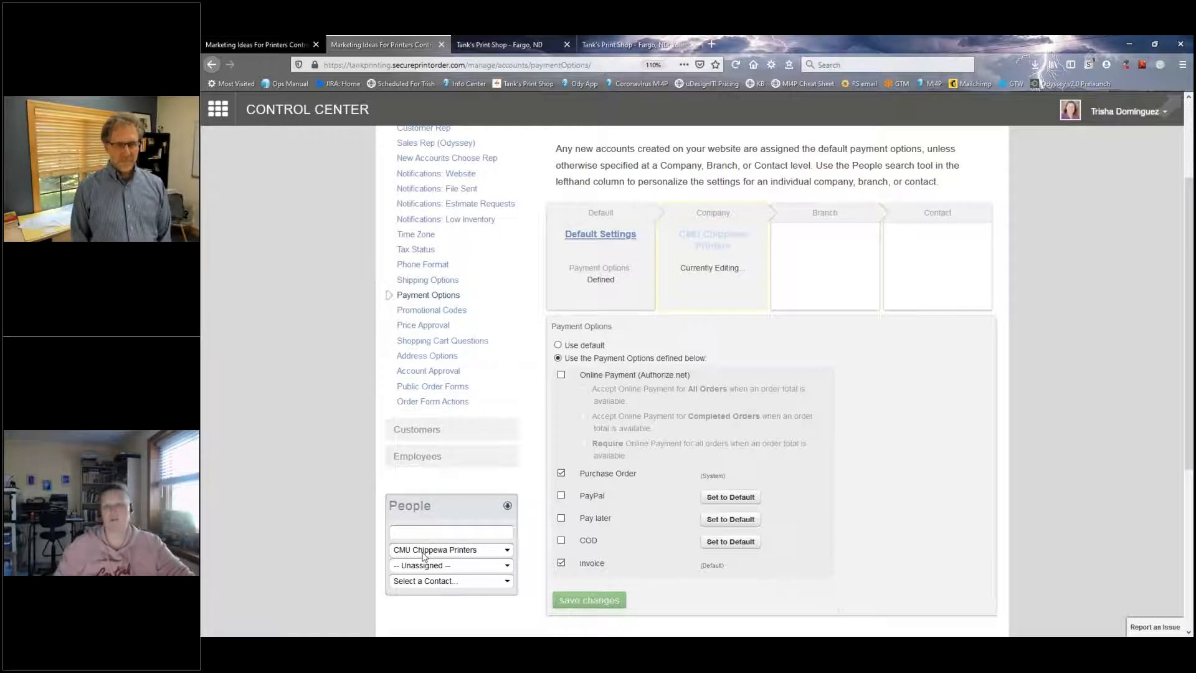
scroll(630, 403, "up", 3)
left_click(272, 44)
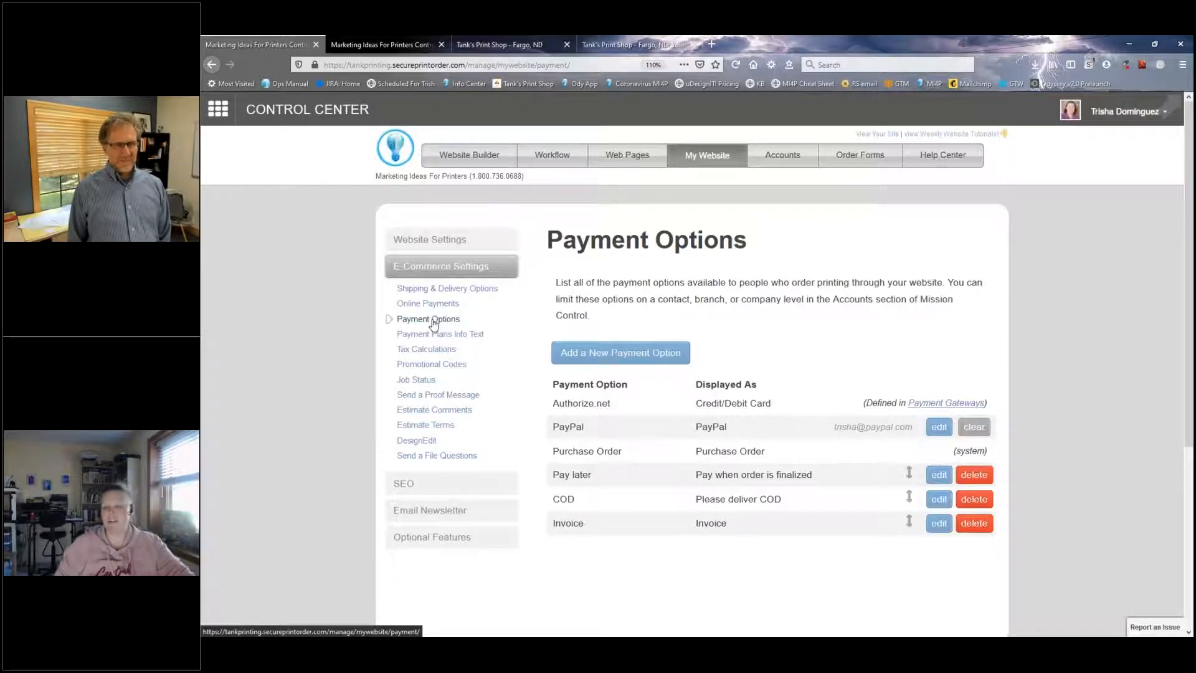
left_click(453, 337)
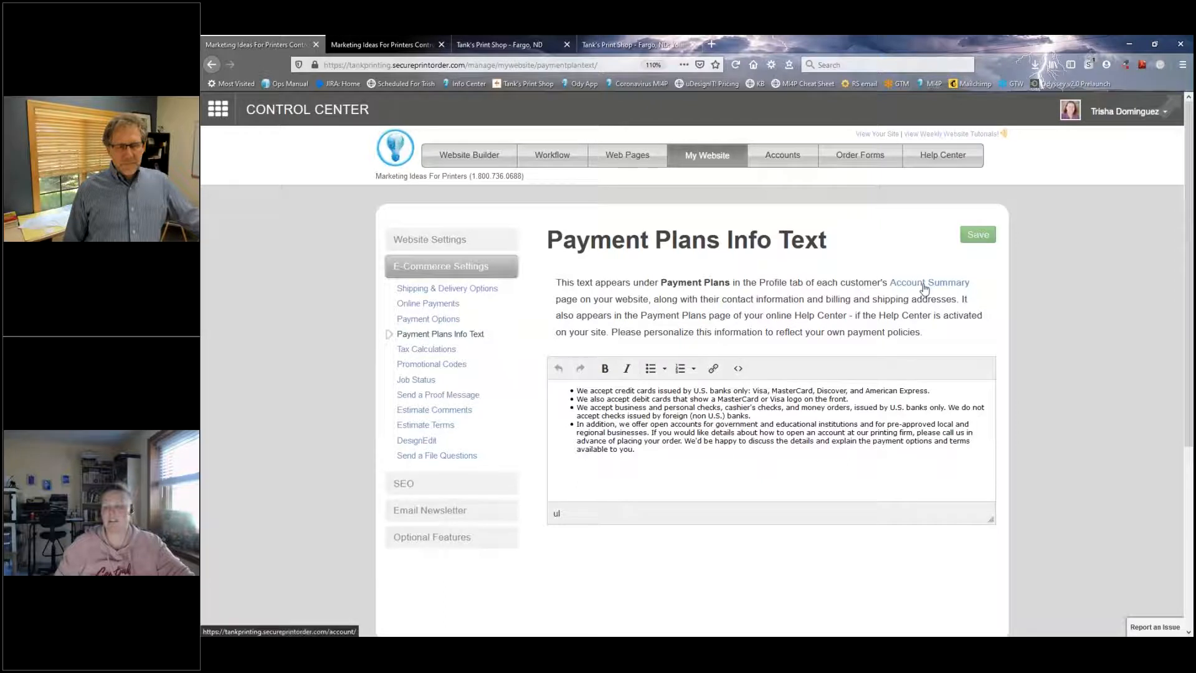
Step: Find the Payment Plans section in the Profile part of the storefront's account summary and highlight its heading
left_click(615, 42)
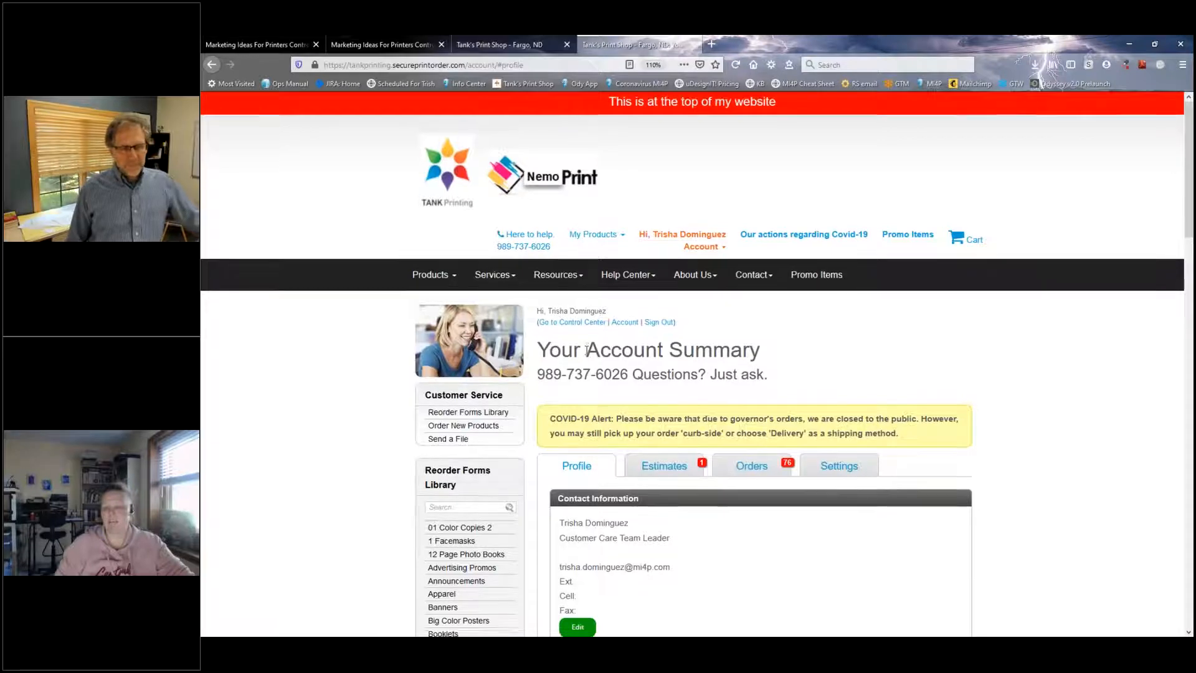
scroll(590, 407, "down", 1)
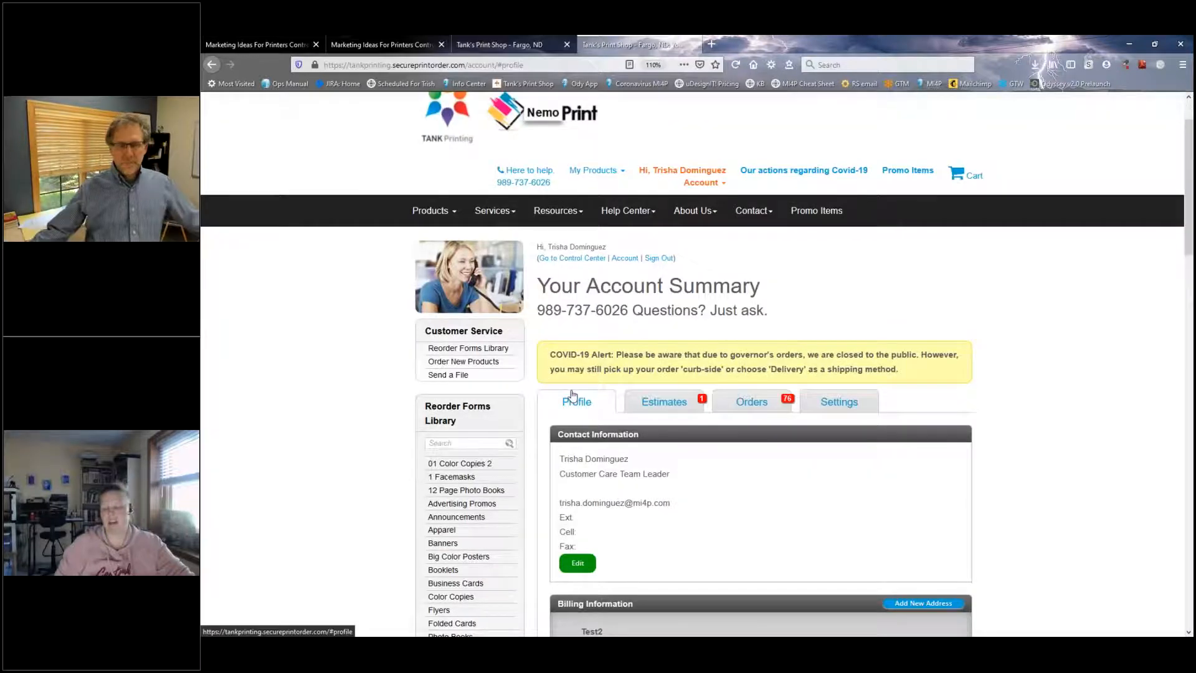
scroll(546, 378, "down", 1)
scroll(546, 378, "down", 5)
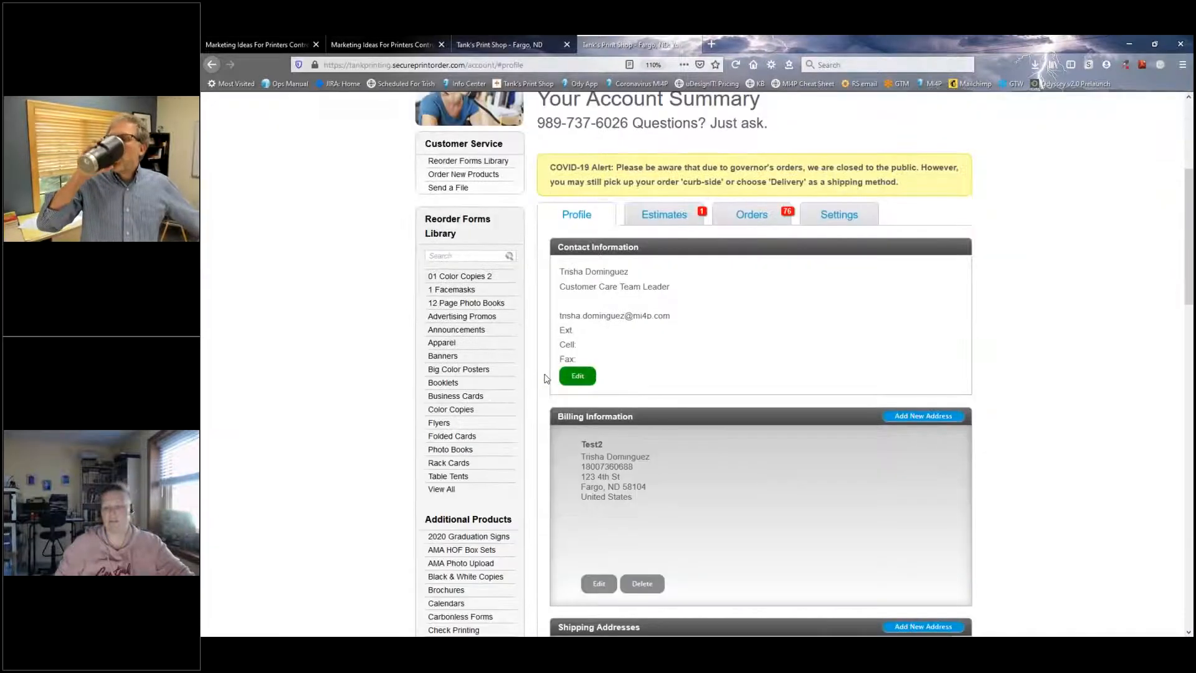
scroll(546, 378, "down", 2)
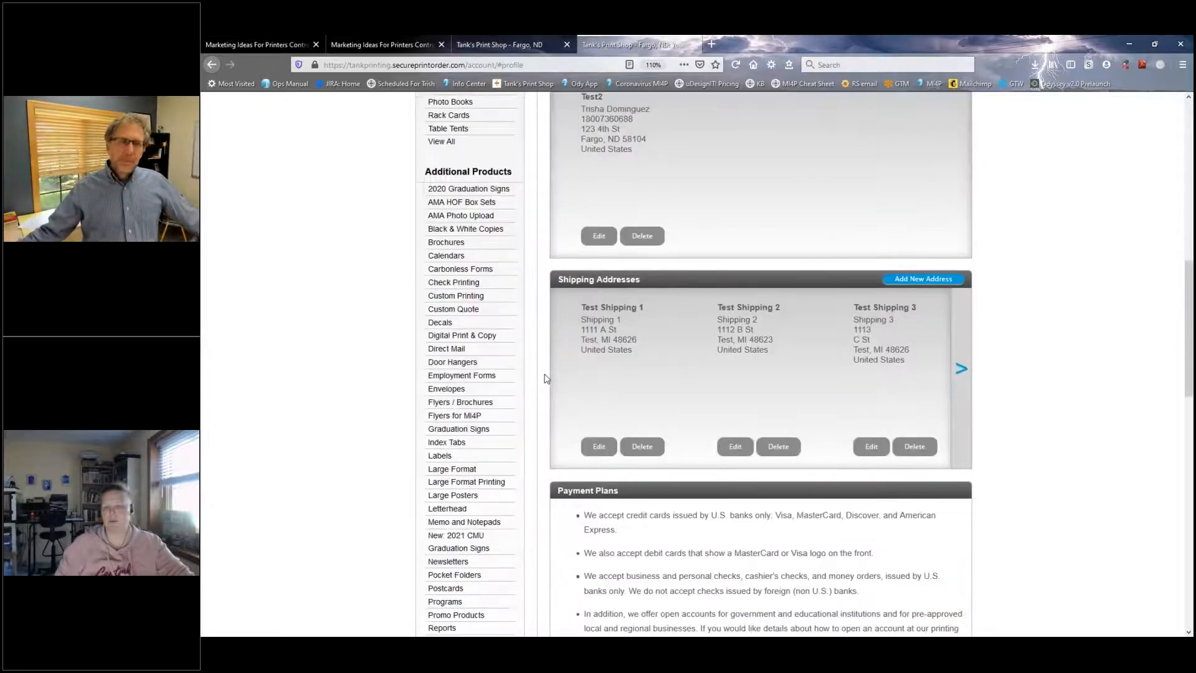
scroll(545, 377, "down", 3)
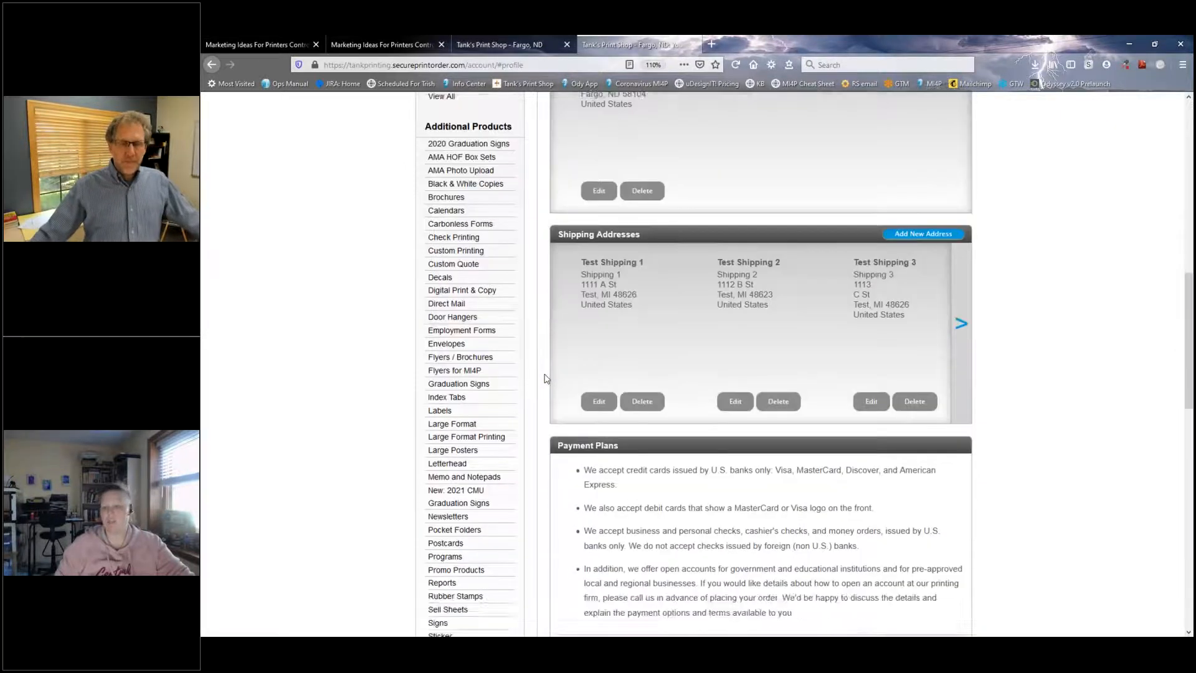
left_click_drag(555, 291, 632, 295)
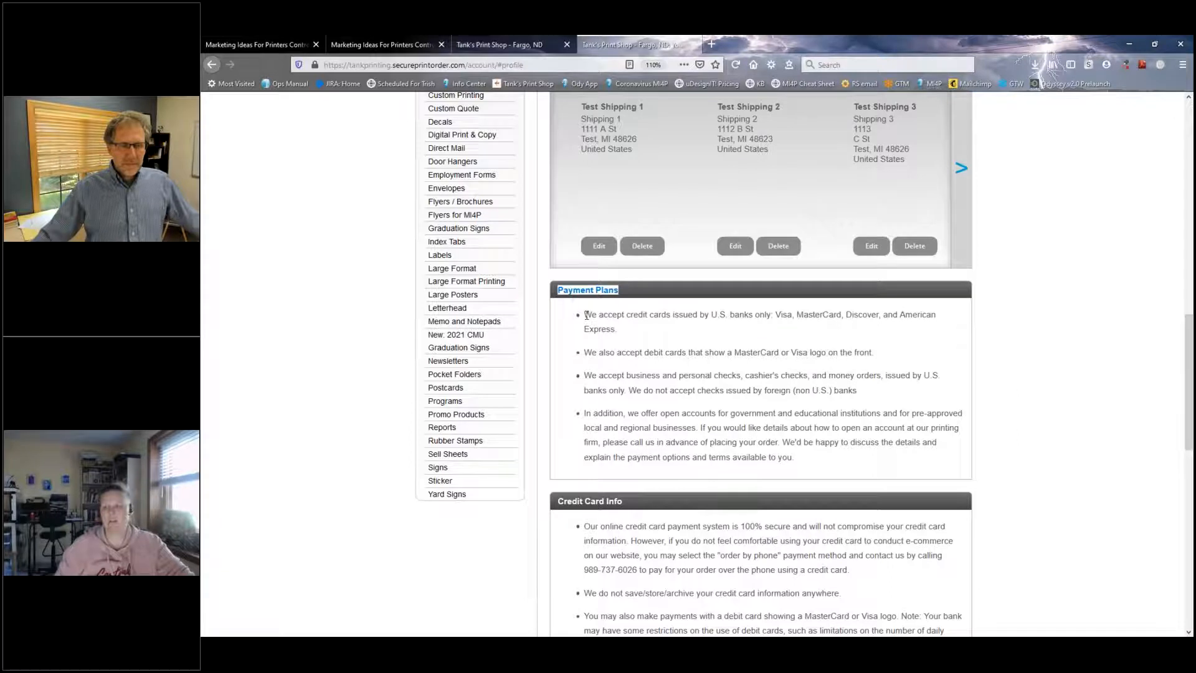
Step: Compare the Payment Plans Info Text in the Control Center with the bullets on the storefront's account summary
left_click(284, 45)
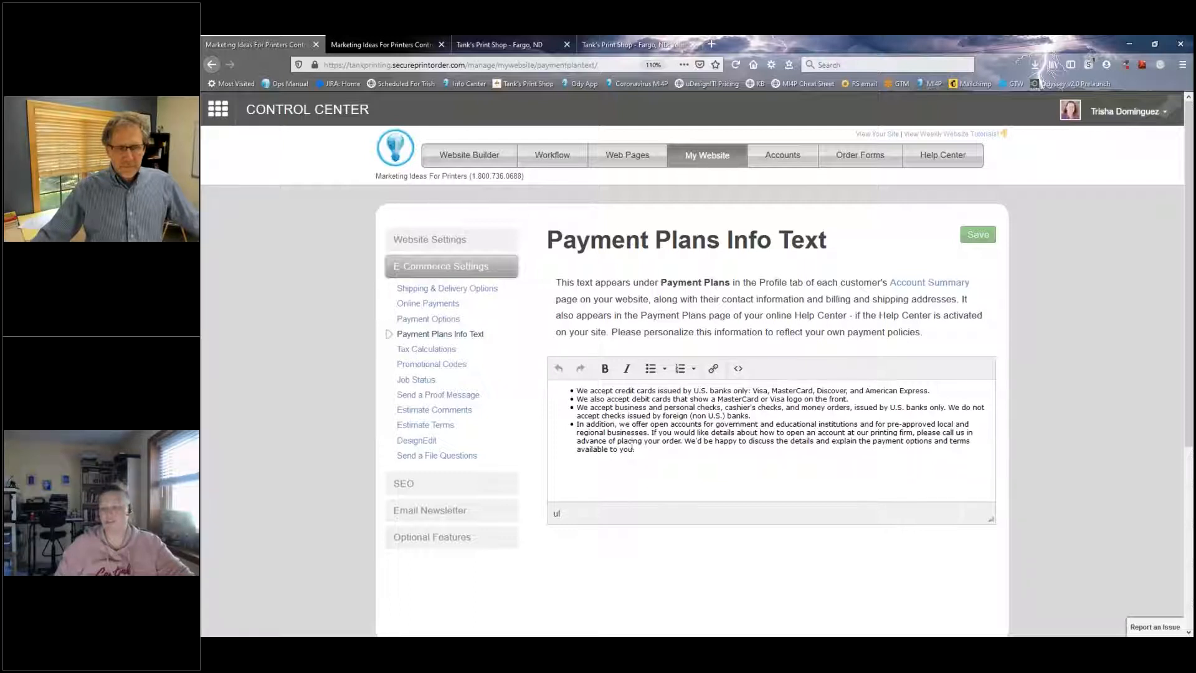
left_click(599, 46)
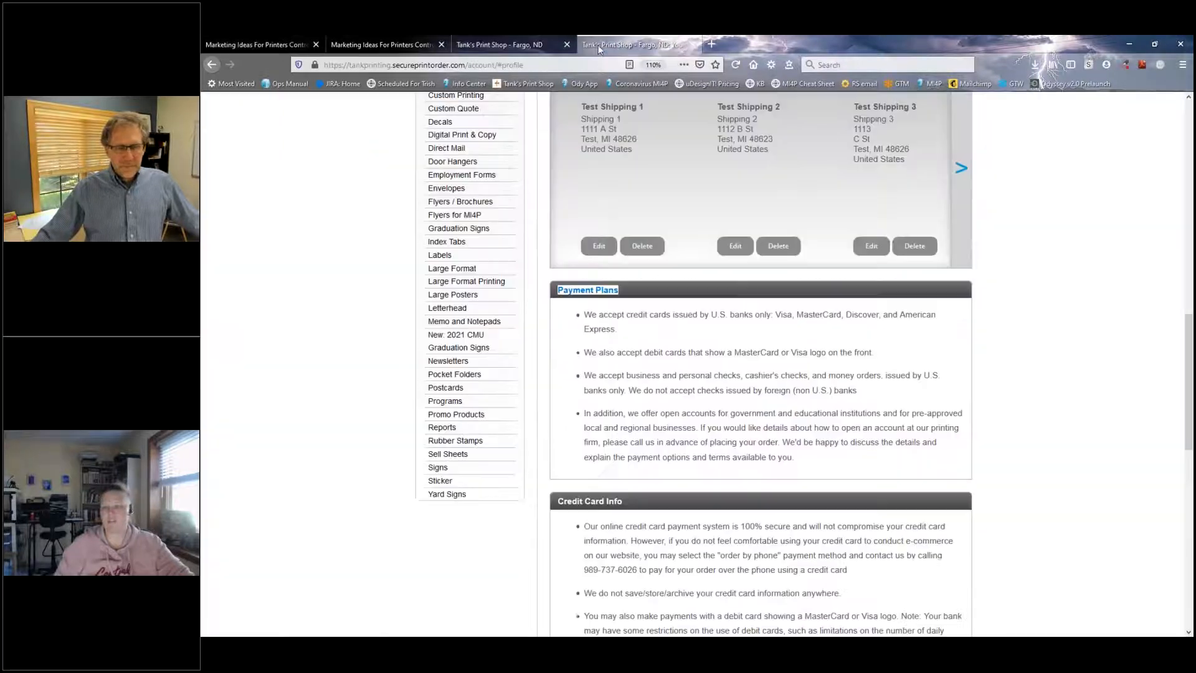
left_click_drag(582, 315, 648, 427)
left_click(671, 424)
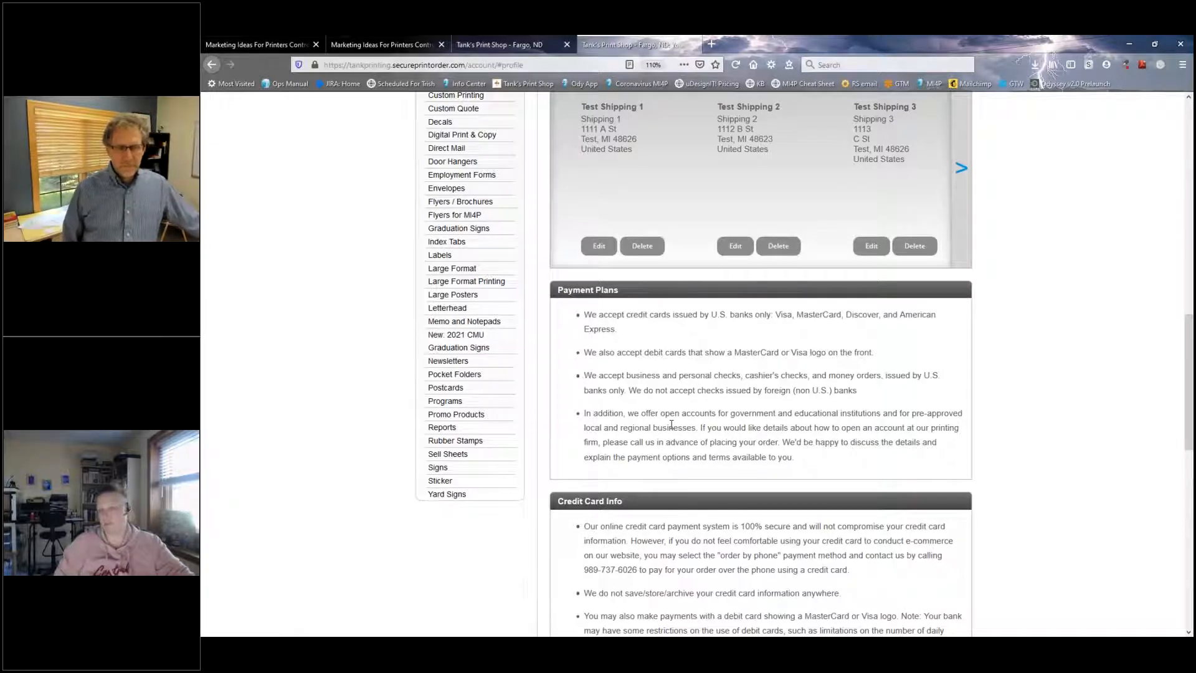
Step: Save the Payment Plans Info Text and recheck the Payment Plans section on the storefront's account profile
left_click(275, 43)
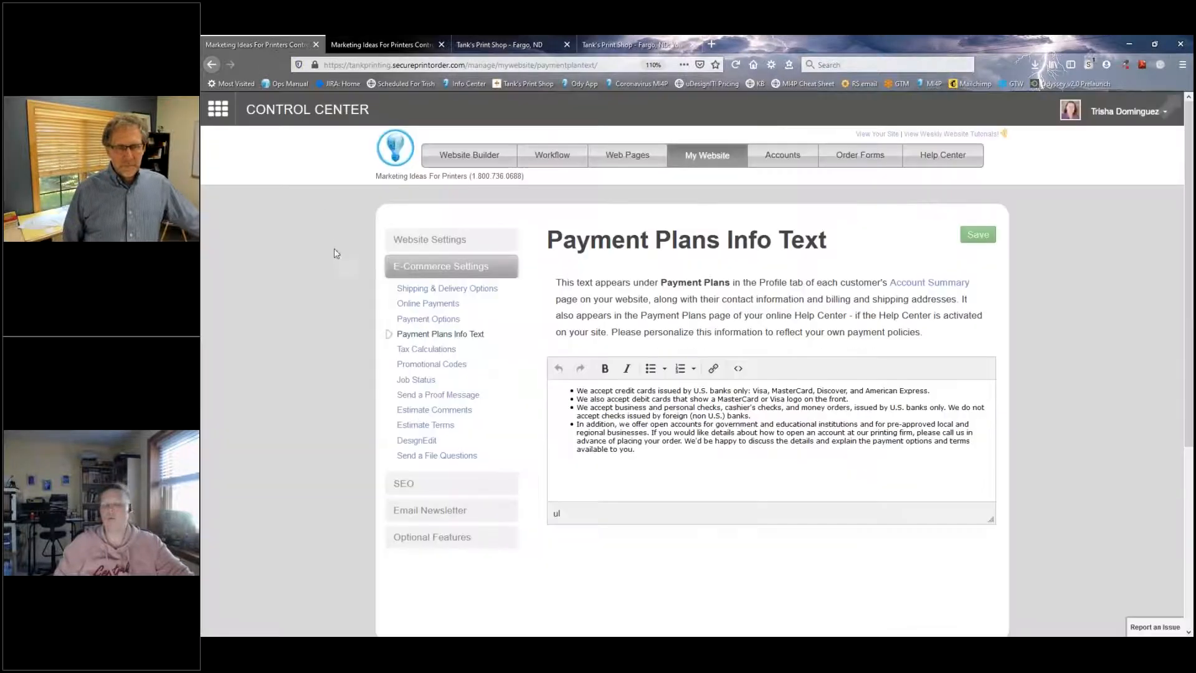
left_click(976, 236)
left_click(629, 44)
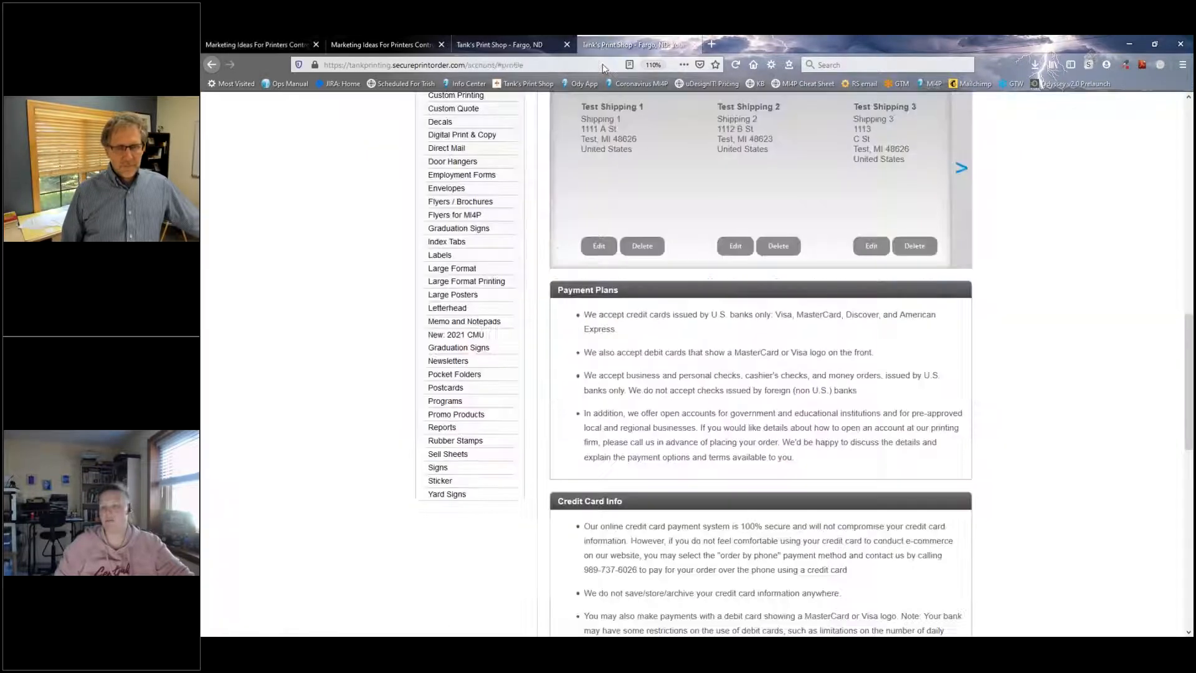
scroll(589, 368, "up", 10)
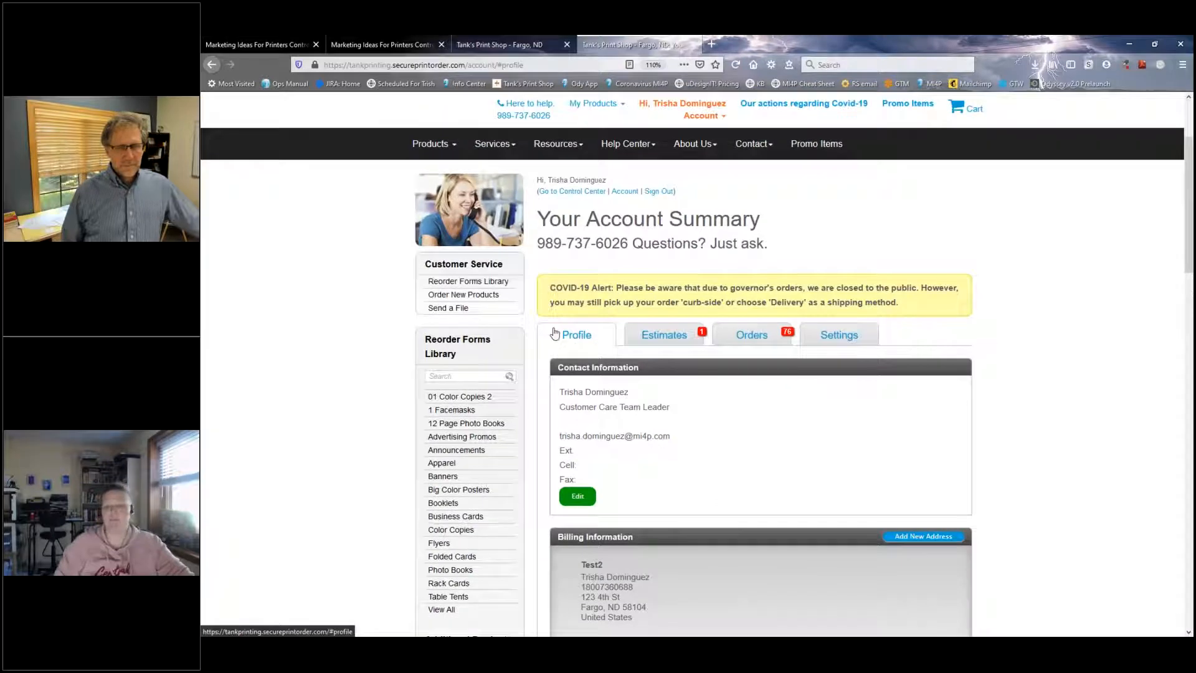
scroll(698, 365, "down", 5)
scroll(553, 245, "down", 5)
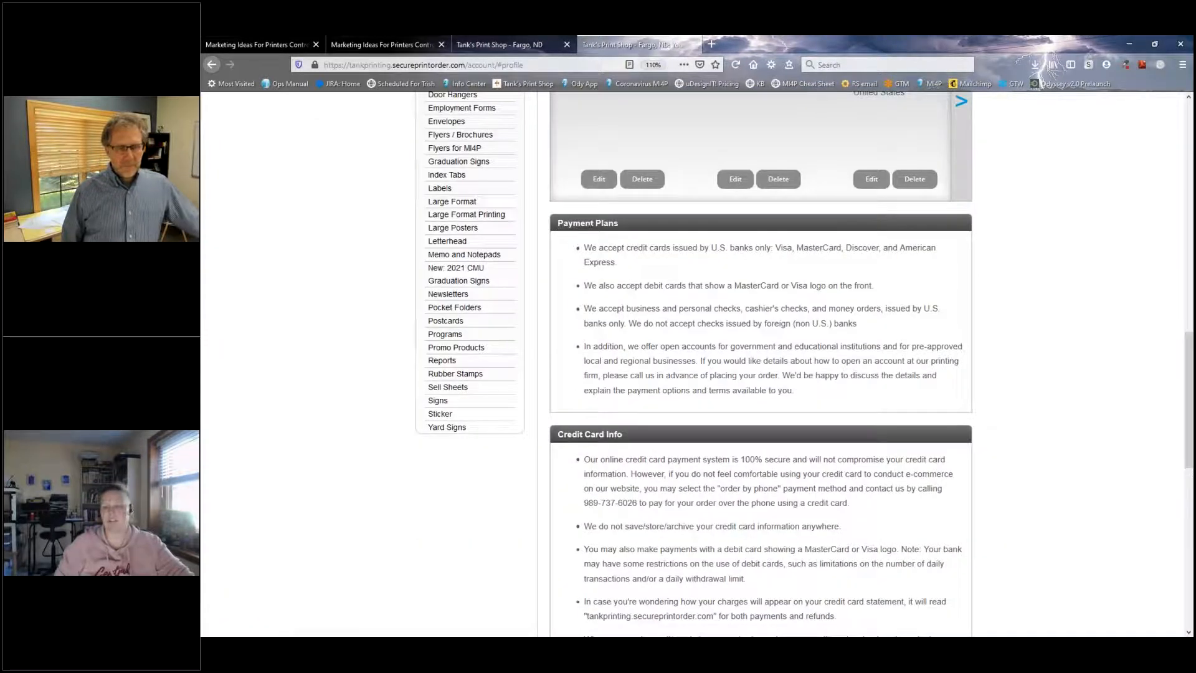
Step: Return to the Payment Plans Info Text, enlarge the page to 120% and examine its bullet text
key("ctrl+Tab")
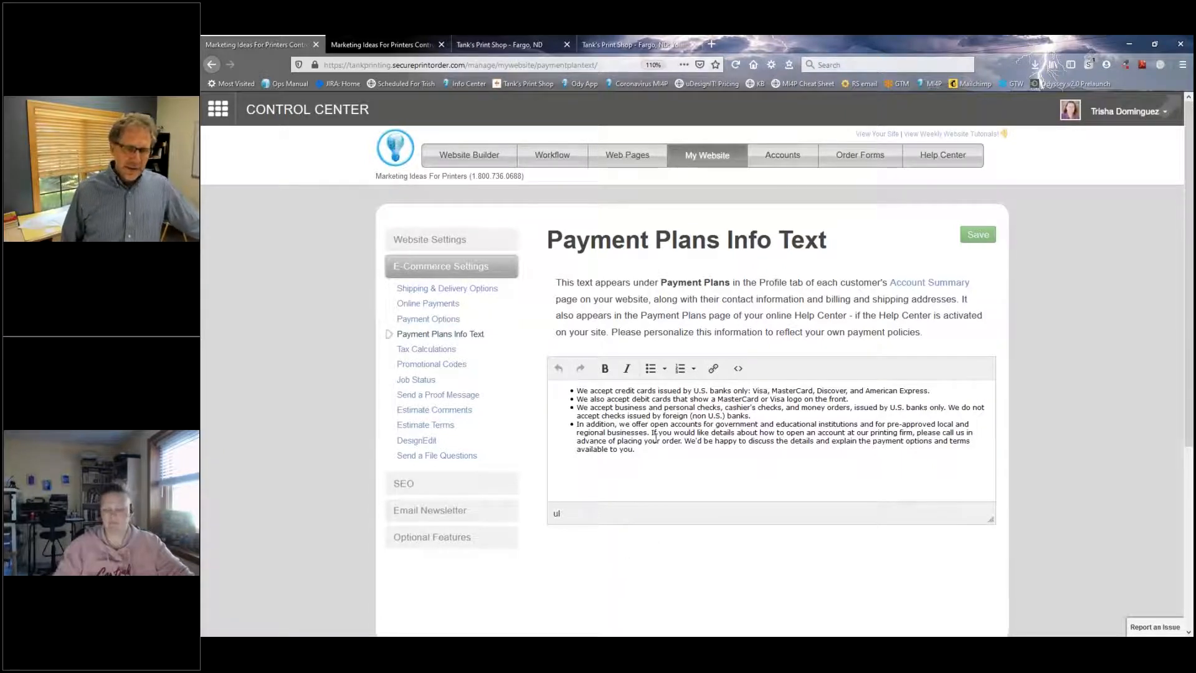
key("ctrl+plus")
left_click_drag(568, 422, 863, 429)
left_click(873, 429)
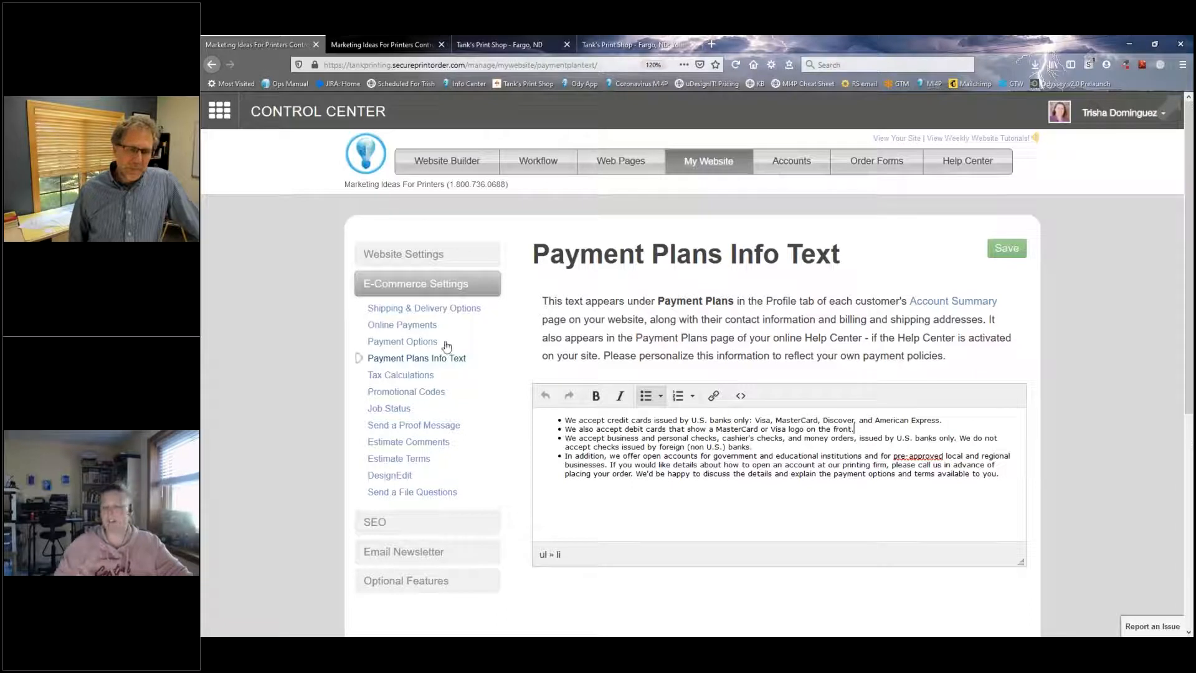
Step: Show the Online Payment Settings and toggle American Express off and back on among the accepted credit cards
left_click(415, 326)
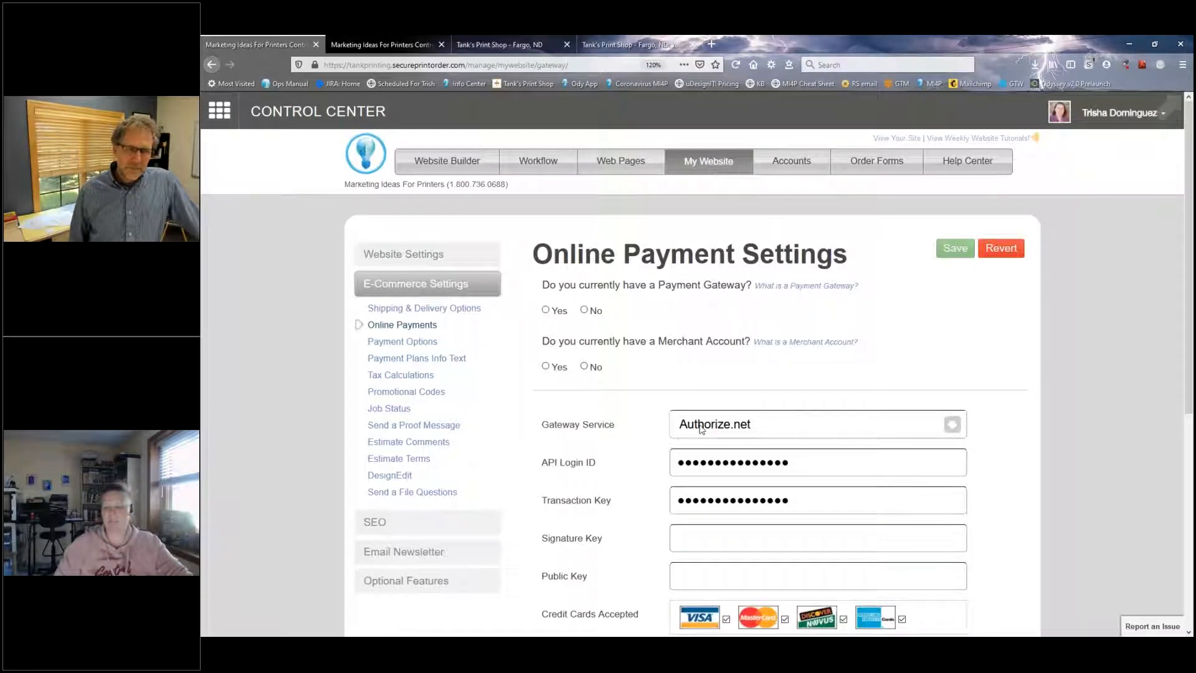
scroll(685, 561, "down", 2)
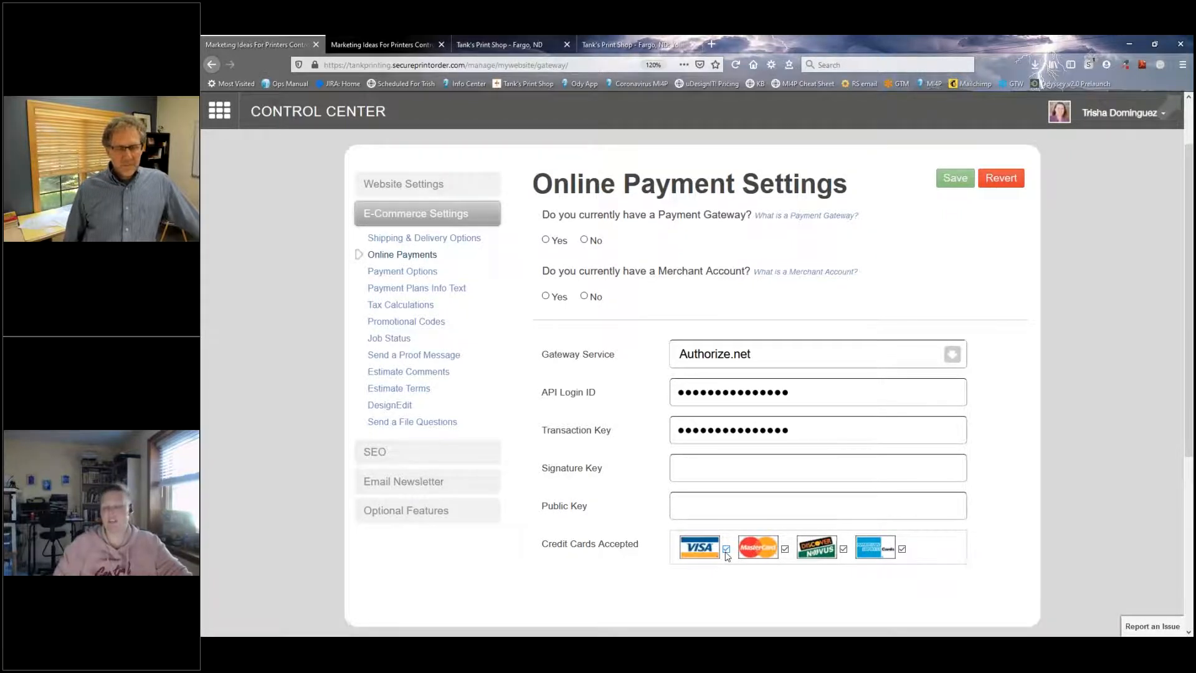
left_click(901, 549)
left_click(902, 549)
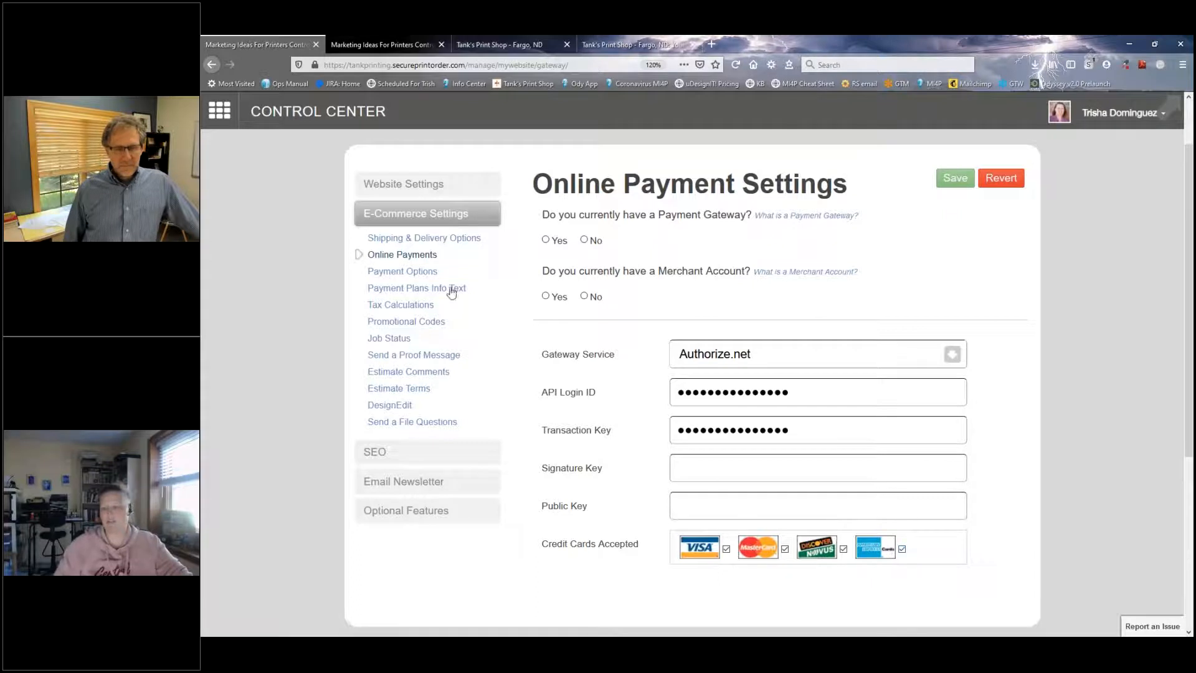
Step: Return to the Payment Plans Info Text and examine the accepted card names in its first bullet
left_click(412, 289)
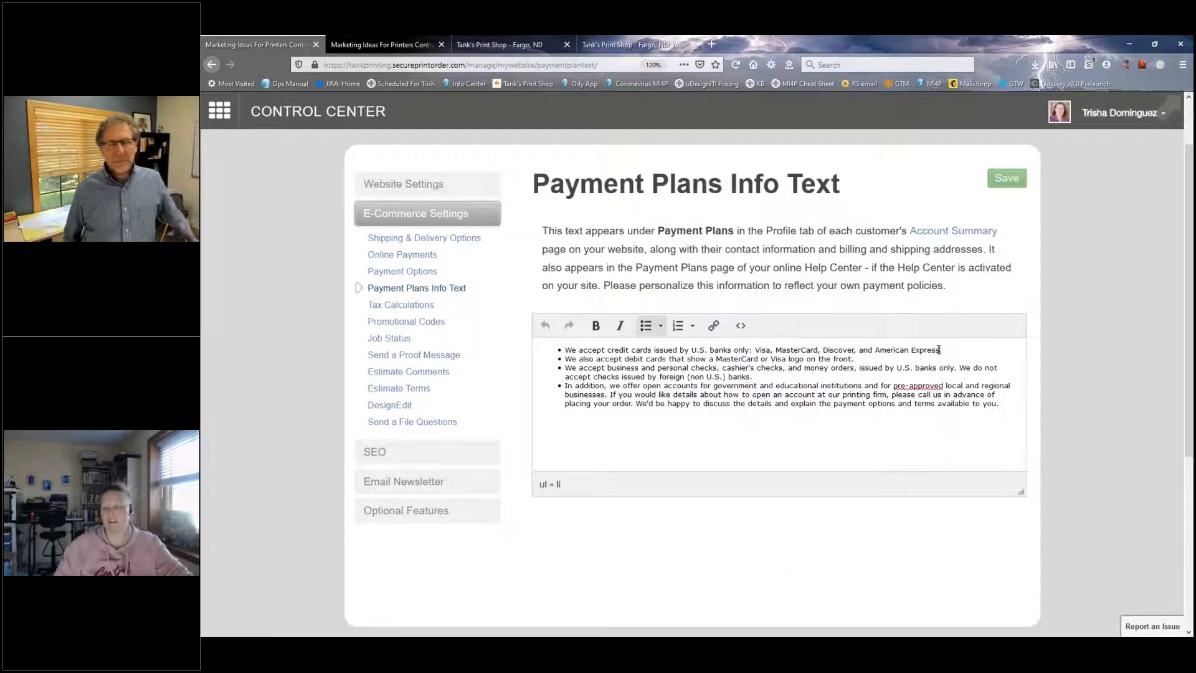
left_click_drag(939, 351, 876, 350)
left_click(876, 350)
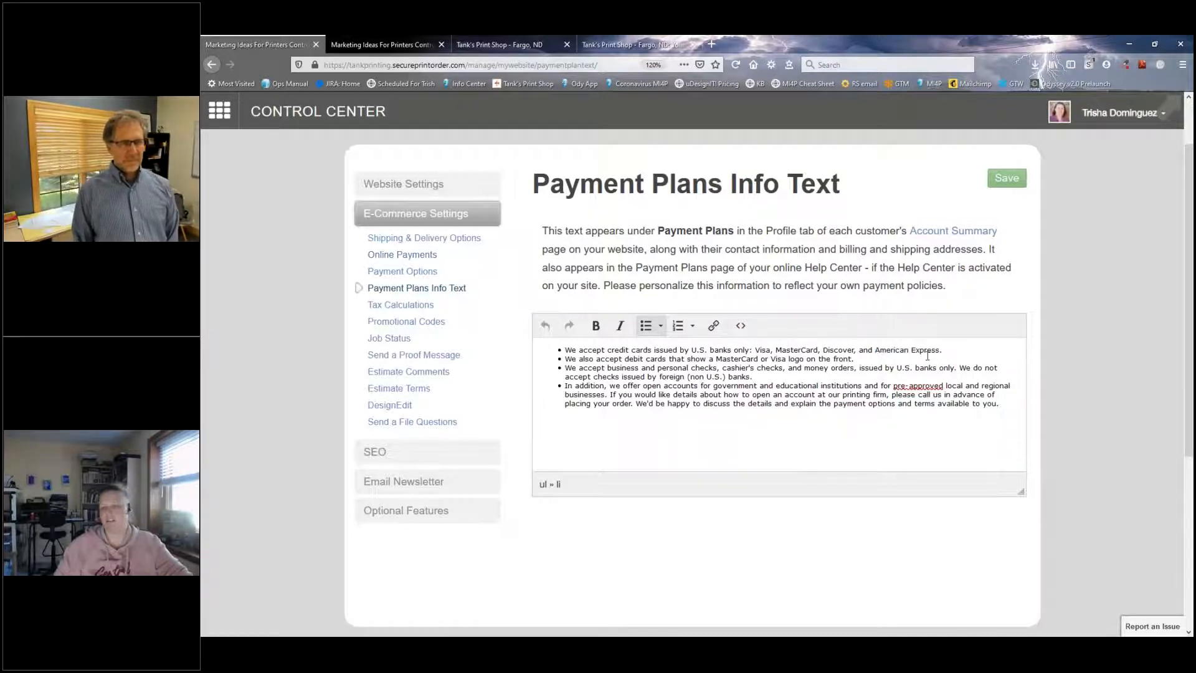
left_click_drag(947, 357, 742, 350)
left_click(761, 358)
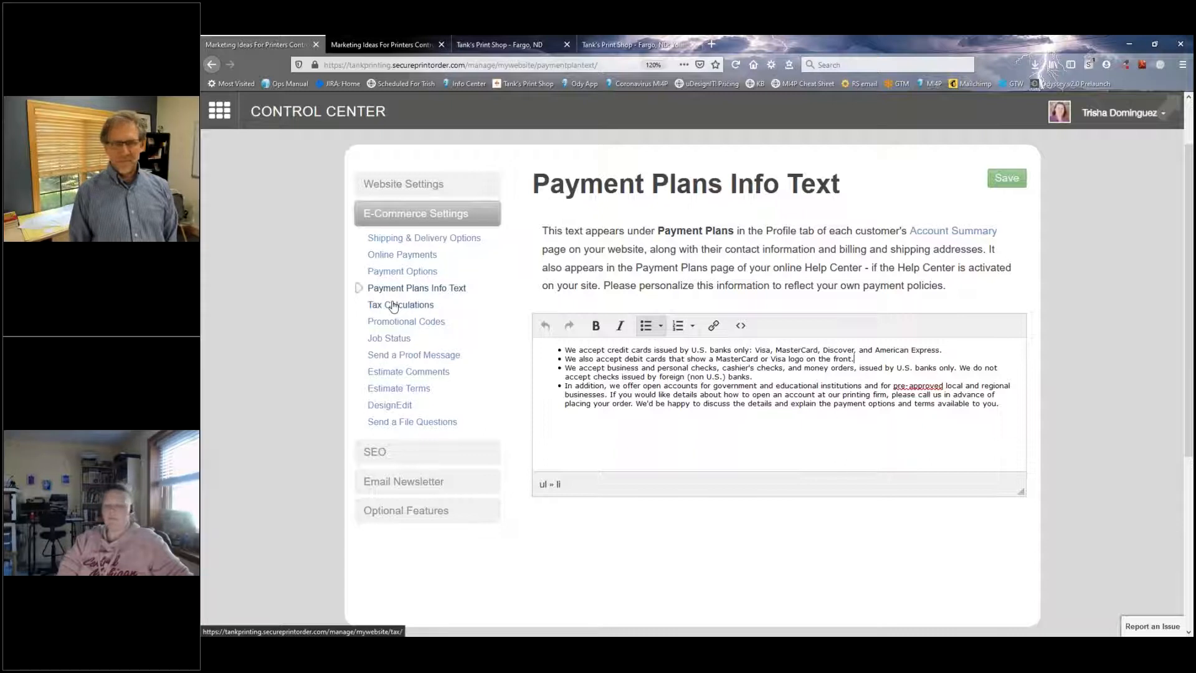
scroll(399, 305, "up", 2)
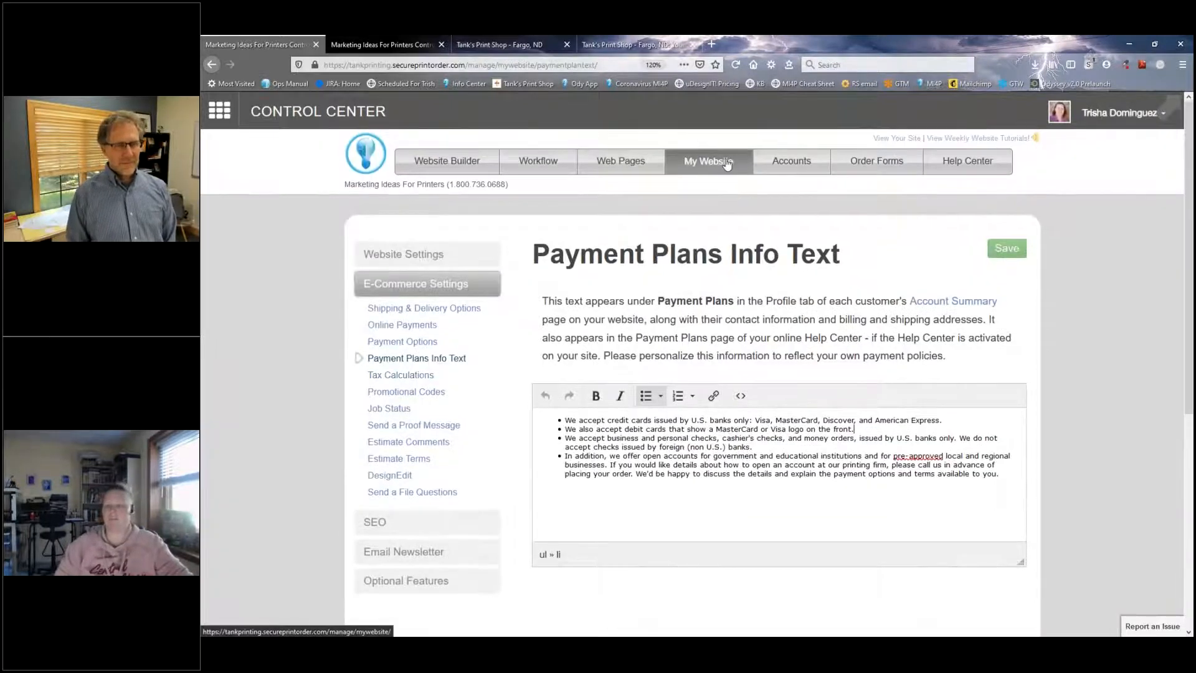
Step: Show the Tax Calculations settings and review which United States and Canada locations are selected for sales tax
left_click(400, 377)
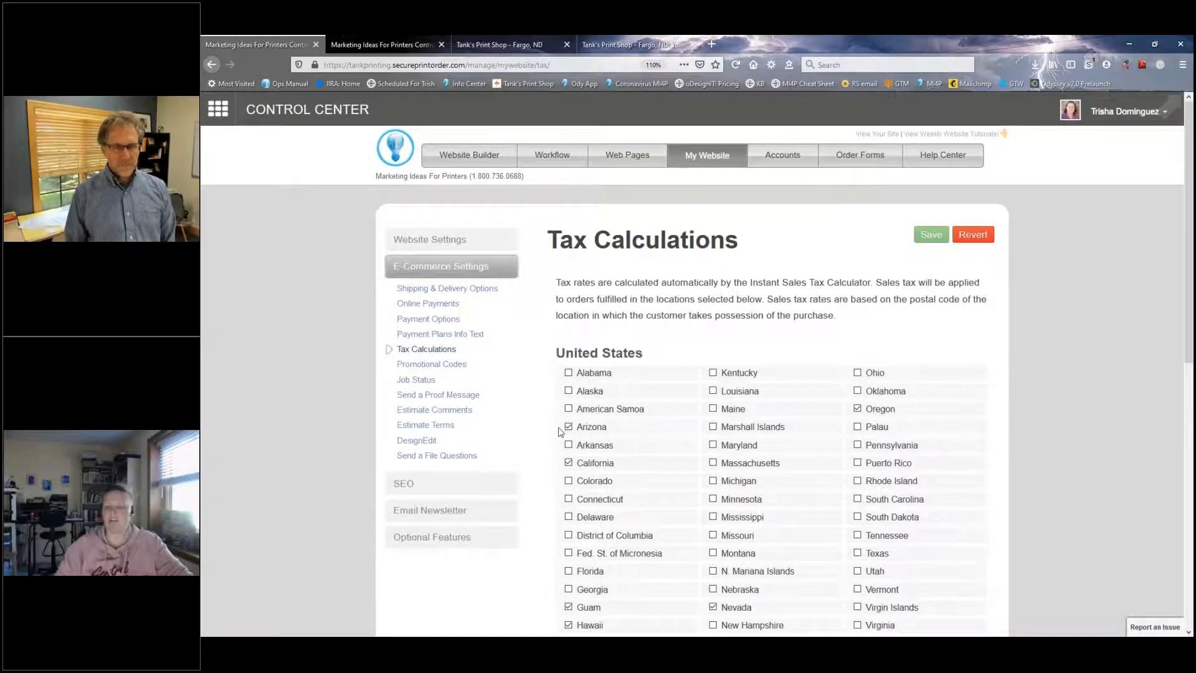
scroll(560, 431, "down", 3)
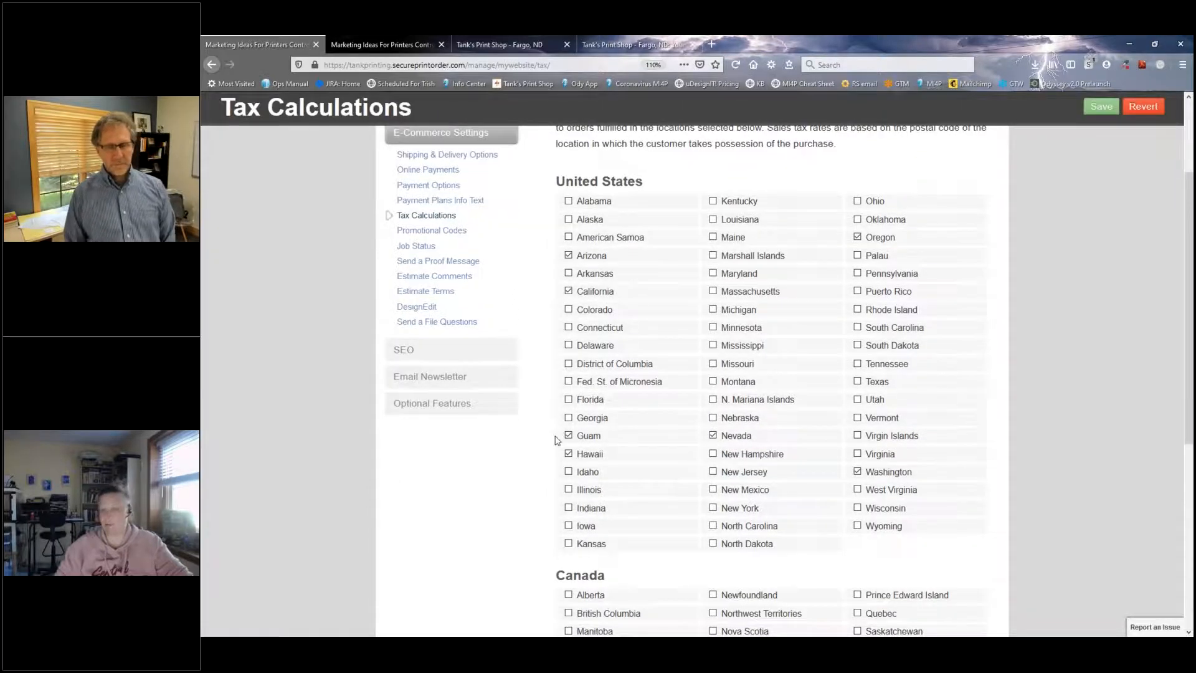
scroll(556, 439, "up", 3)
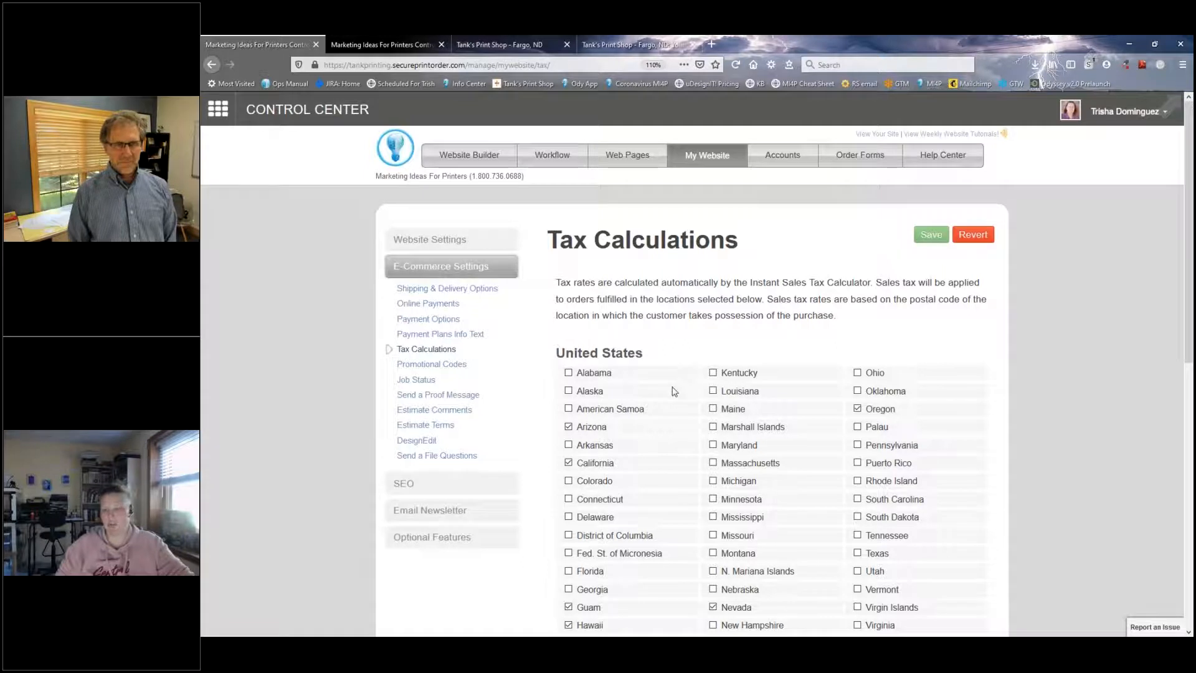
scroll(568, 376, "down", 2)
scroll(568, 376, "down", 2)
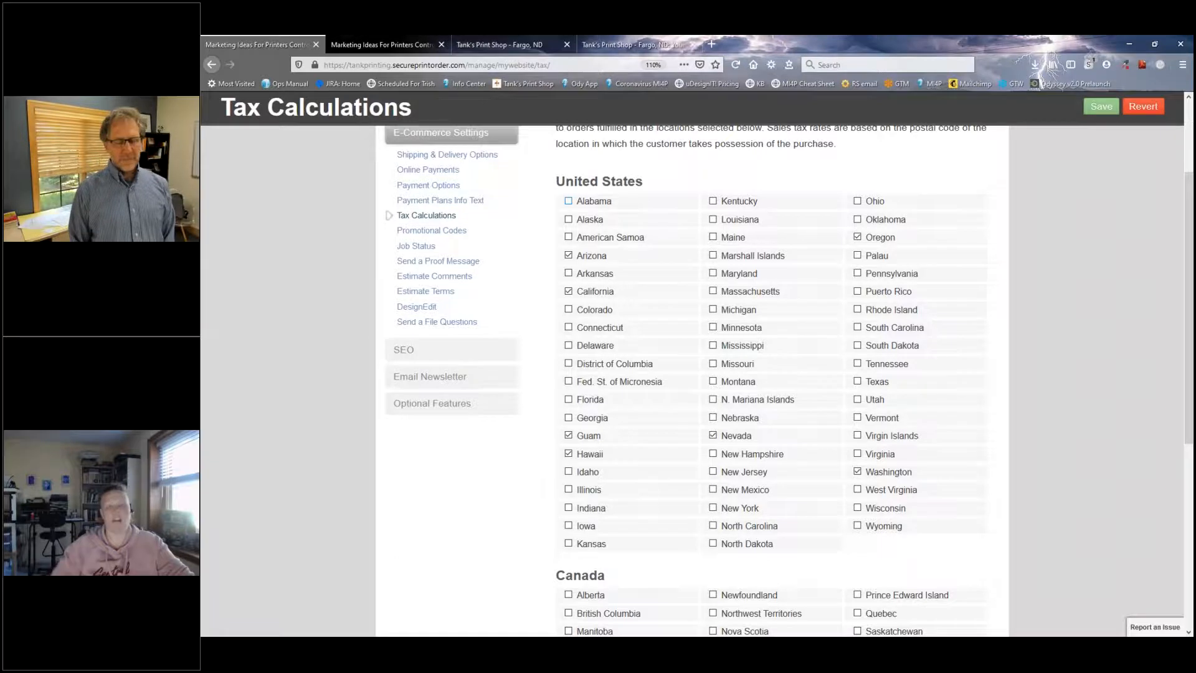
scroll(606, 299, "up", 3)
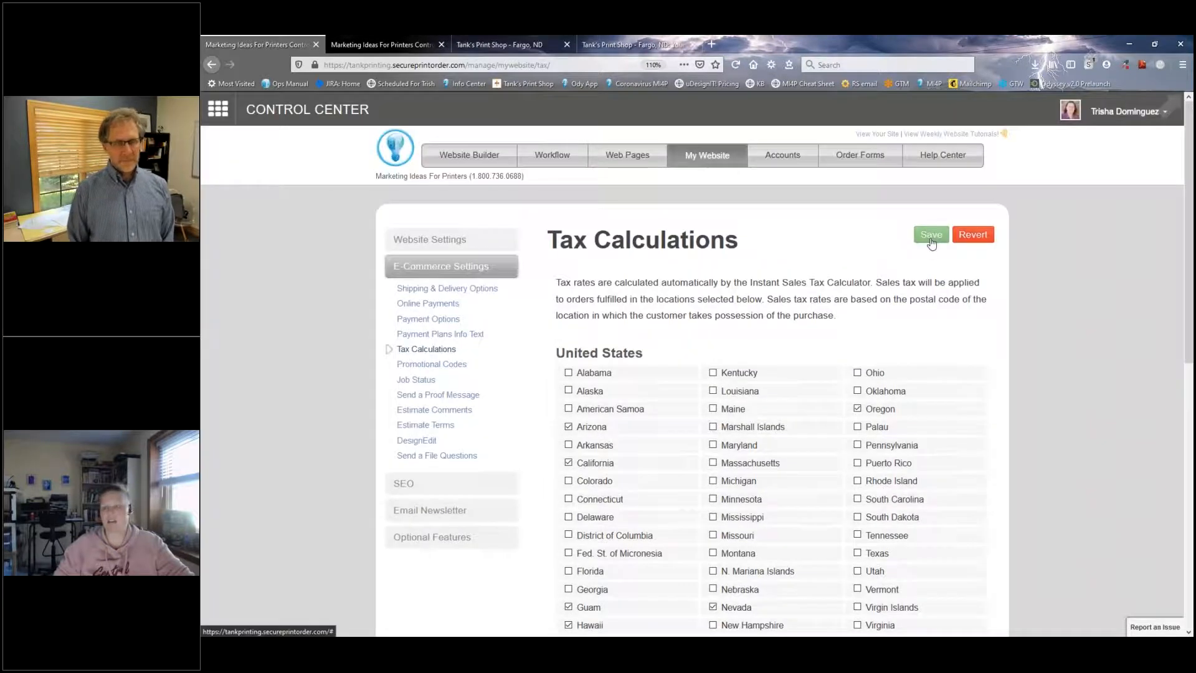